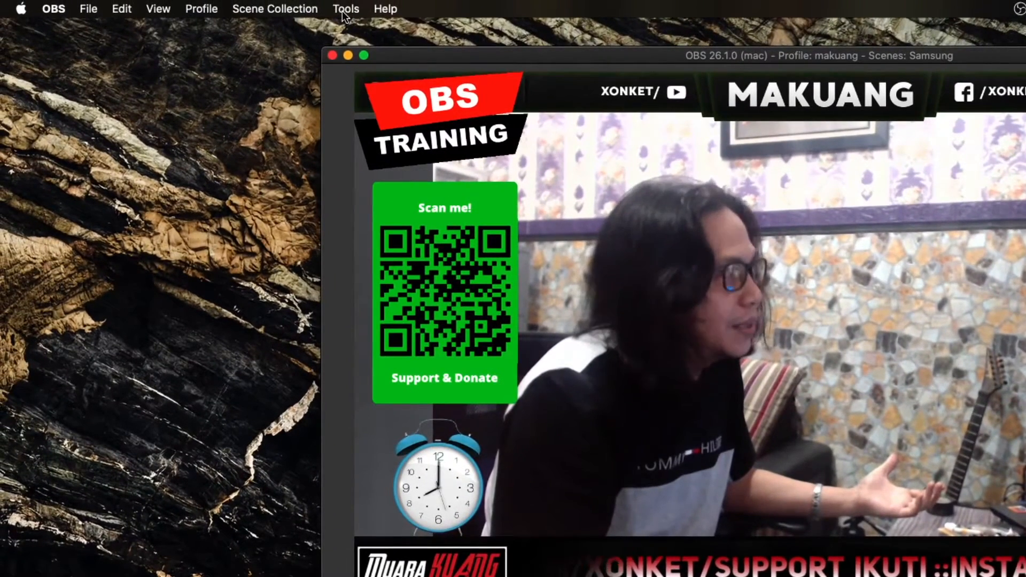
Step: Run the Auto-Configuration Wizard optimized for streaming at the current 1920x1080 canvas, choose the YouTube - RTMP service and open its stream key page
left_click(346, 8)
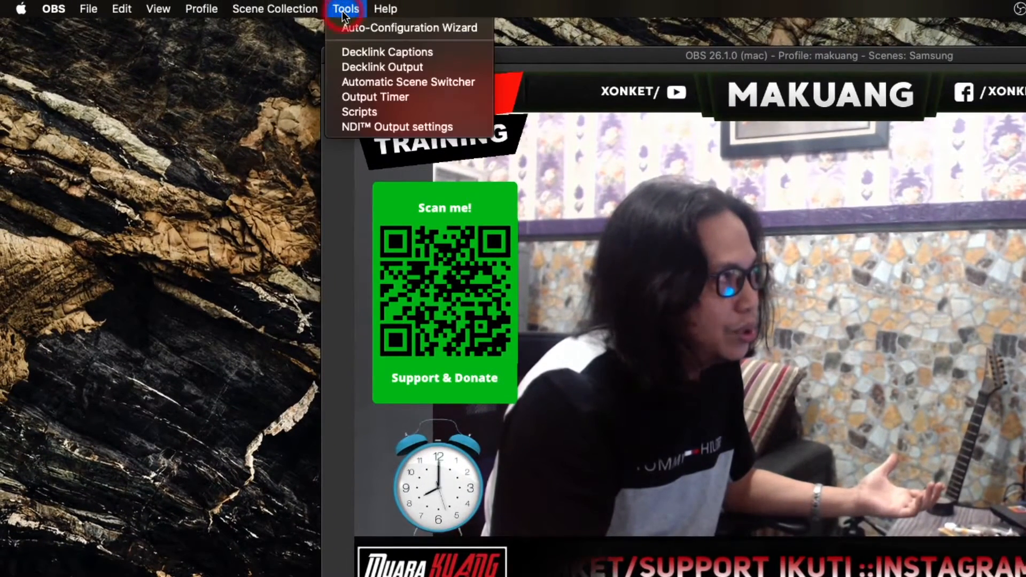
left_click(464, 34)
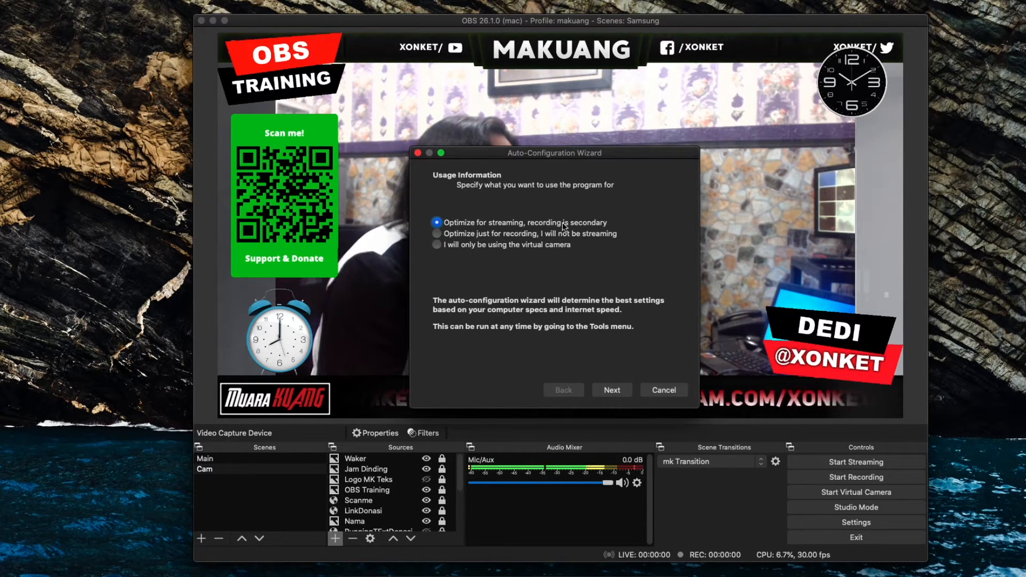
left_click(612, 389)
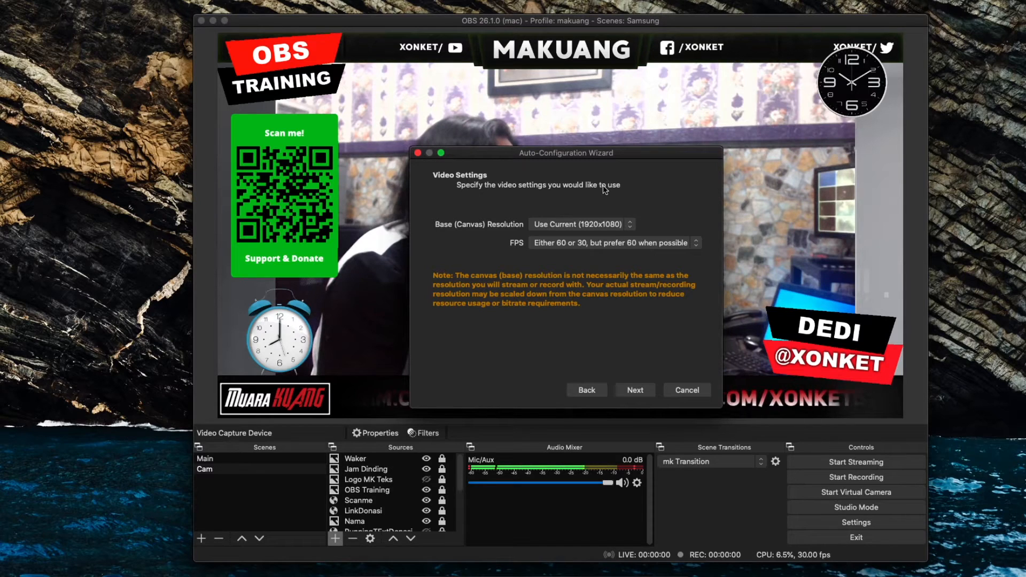
left_click(637, 390)
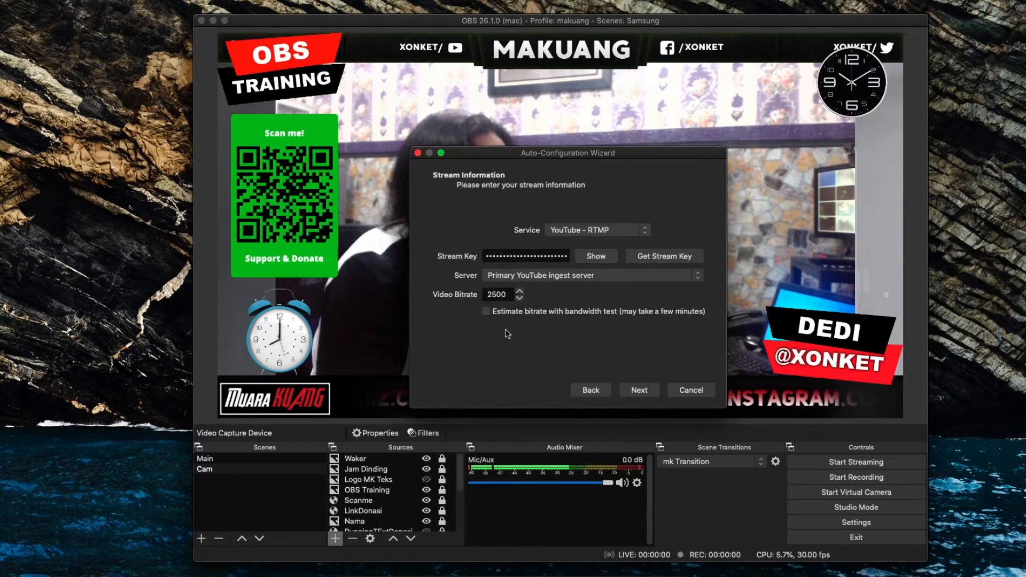
left_click(590, 236)
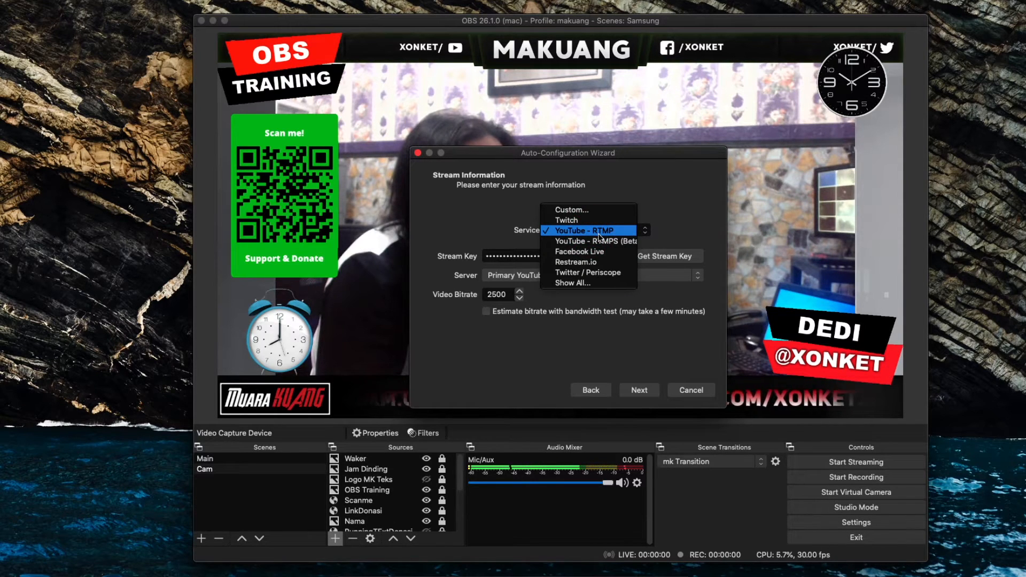
left_click(599, 236)
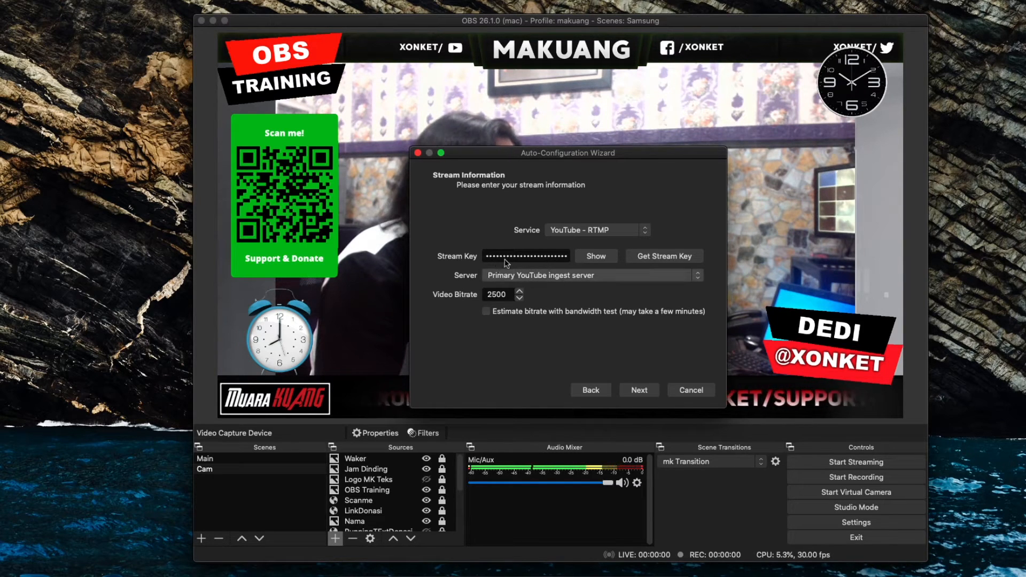
left_click(670, 258)
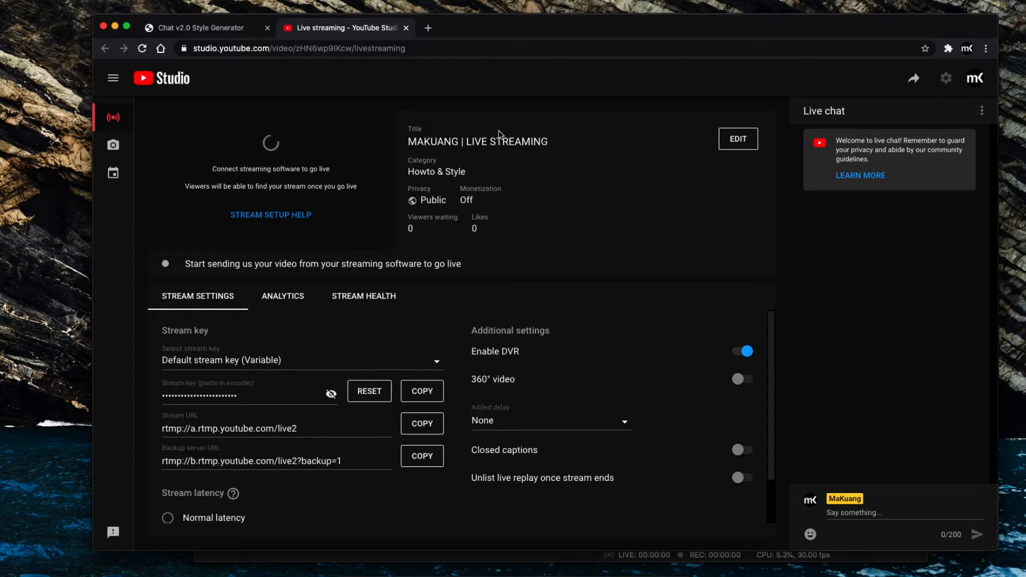
left_click_drag(163, 331, 253, 335)
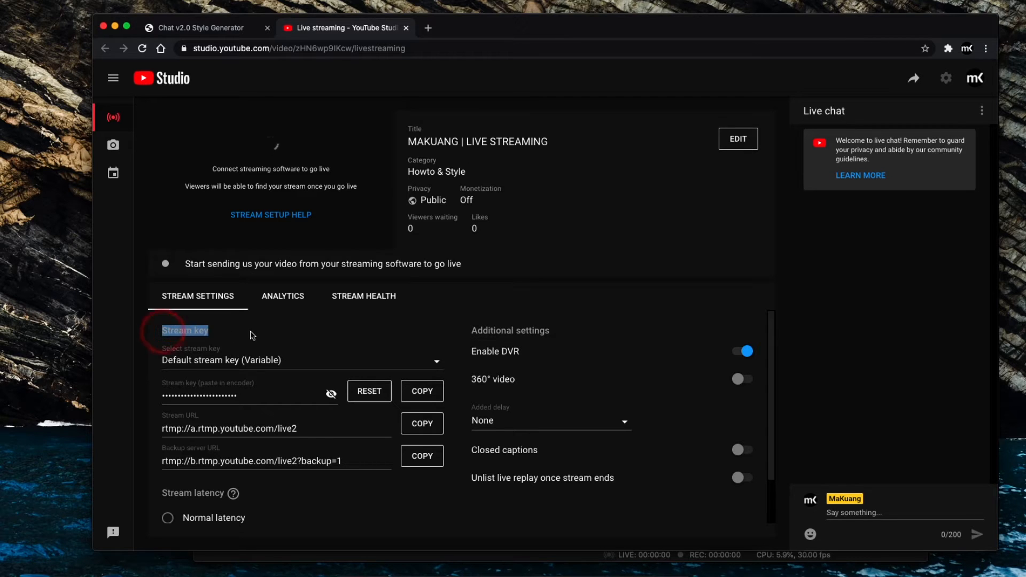
left_click(266, 367)
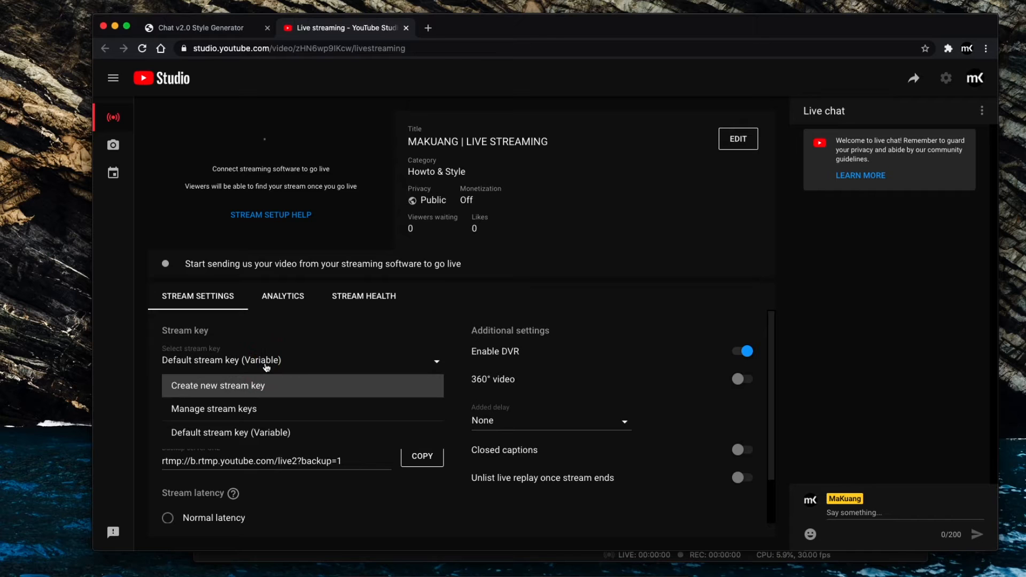
left_click(343, 395)
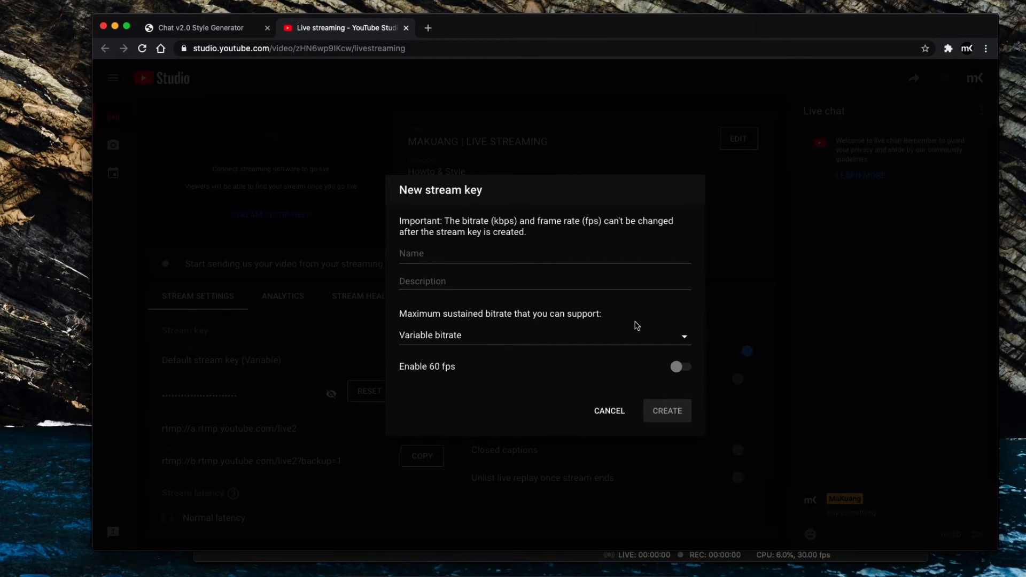
left_click(610, 412)
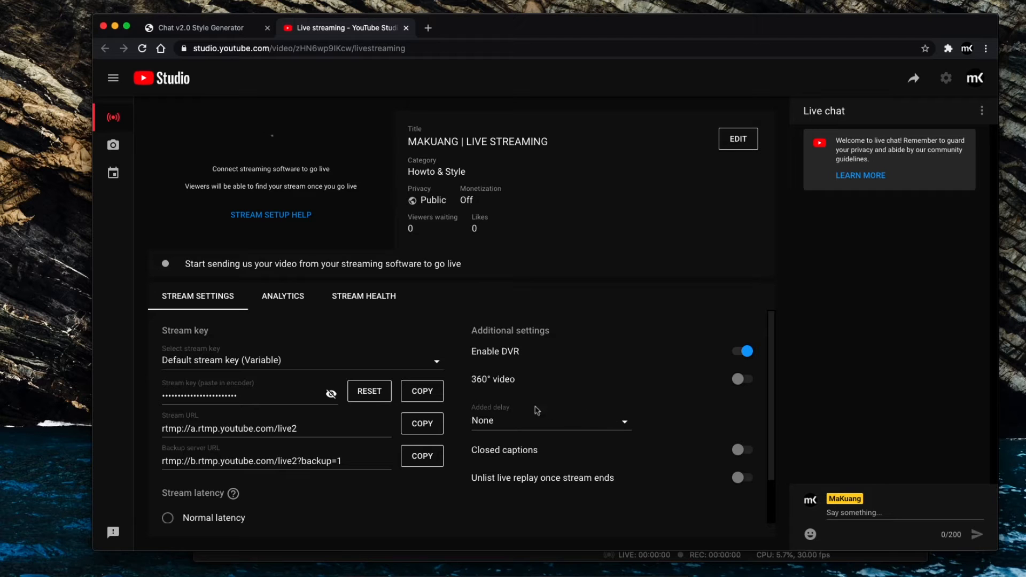
Step: Reset the default stream key in YouTube Studio and copy the key
left_click(374, 393)
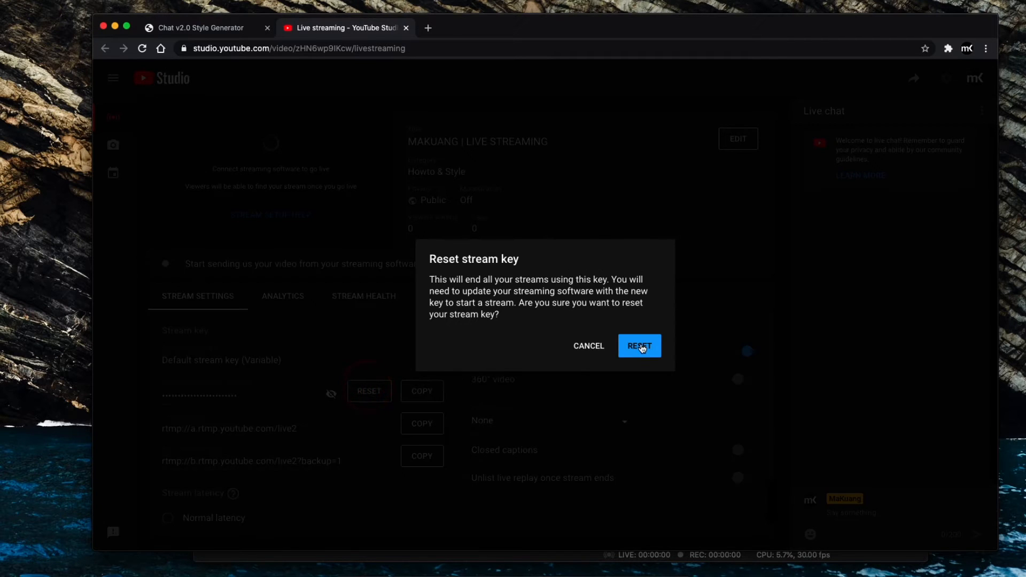
left_click(642, 343)
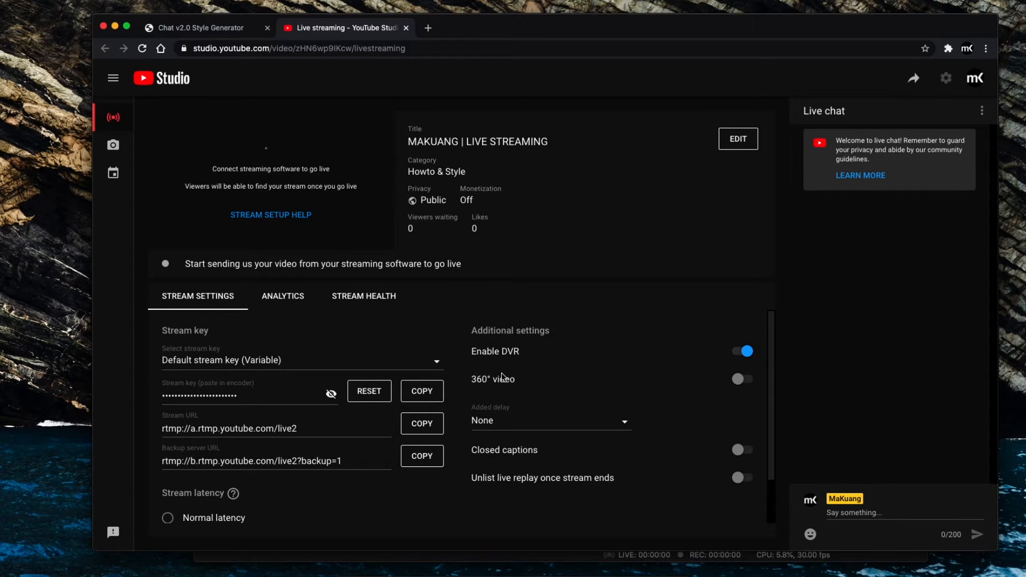
left_click(422, 392)
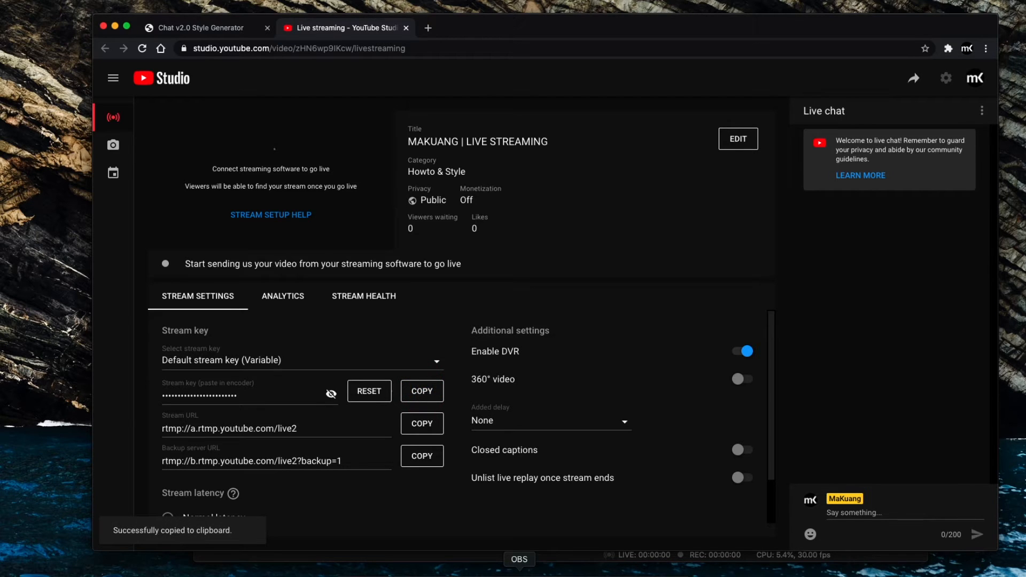
Step: Switch to OBS, replace the wizard's stream key with the copied one and apply the recommended settings
left_click(519, 573)
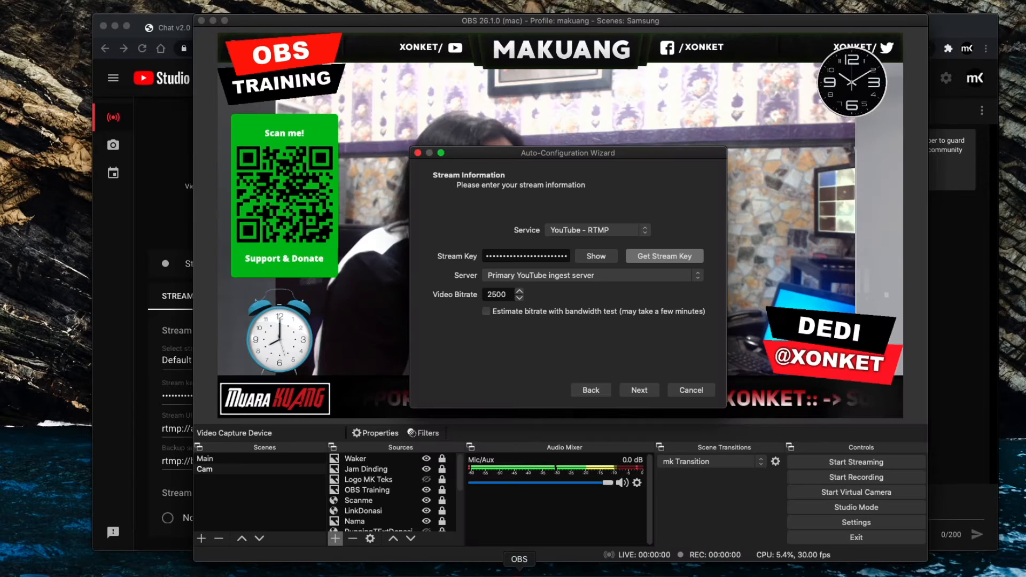
double_click(530, 260)
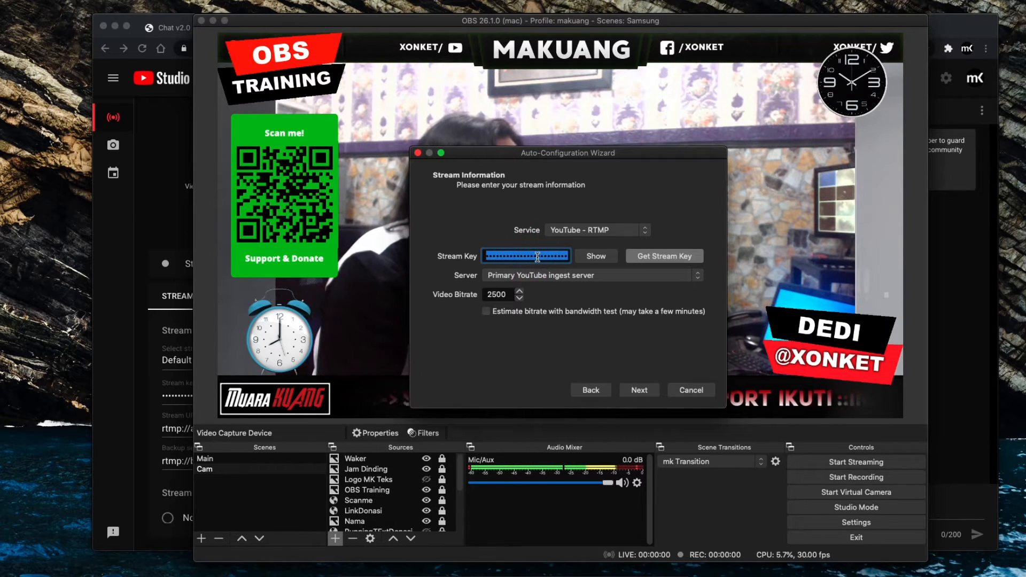
right_click(537, 258)
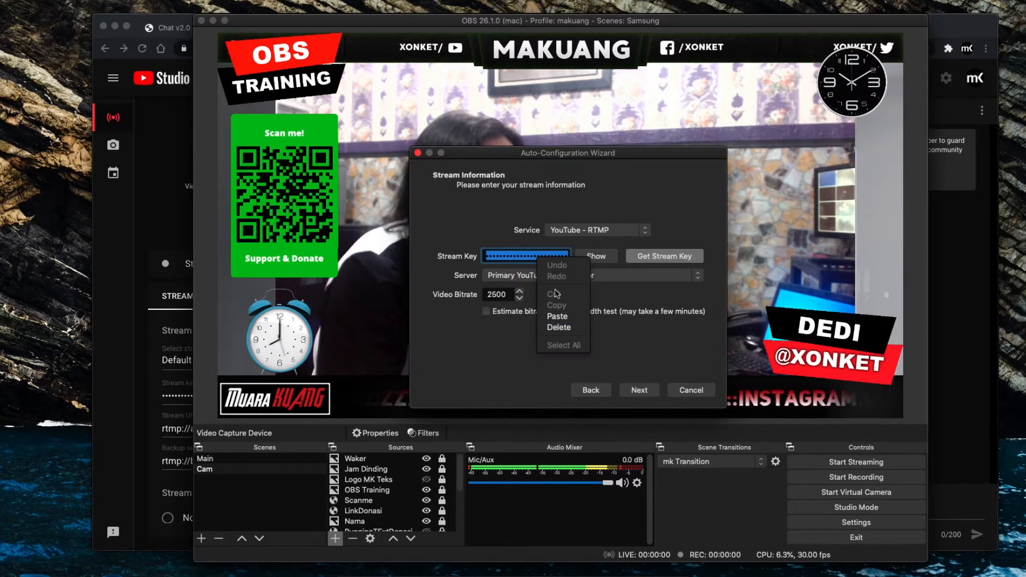
left_click(567, 316)
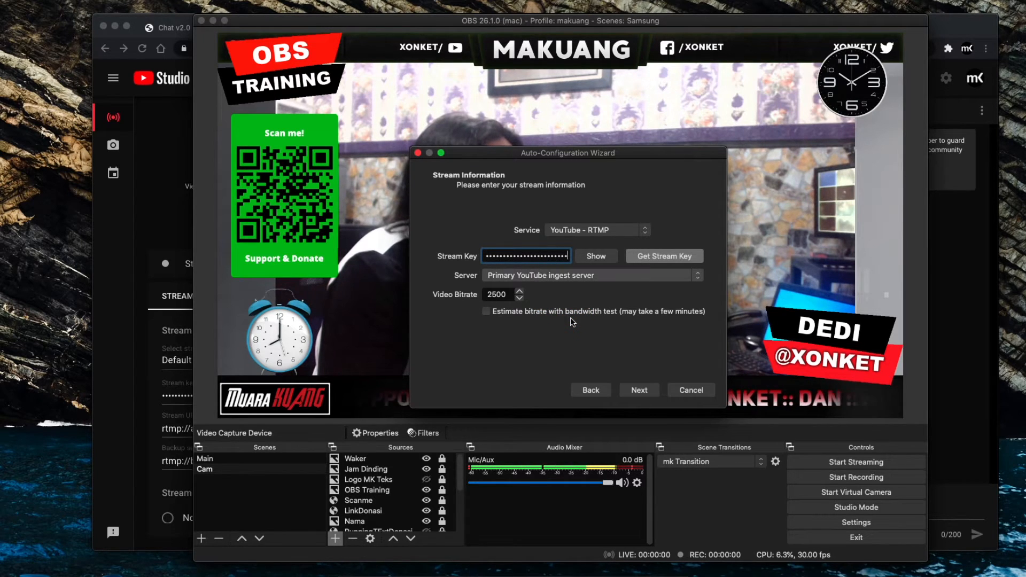
left_click(644, 396)
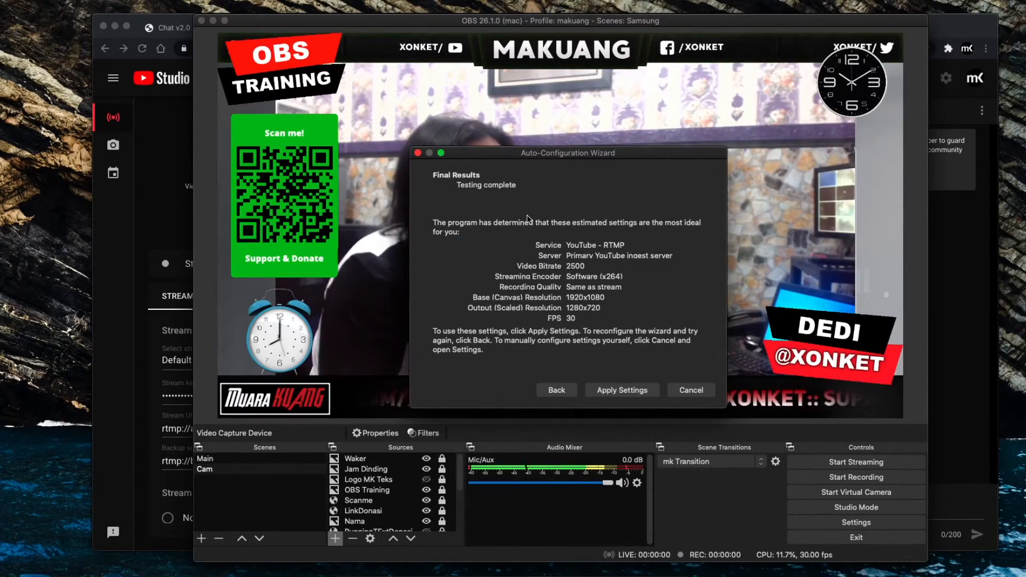
left_click(613, 394)
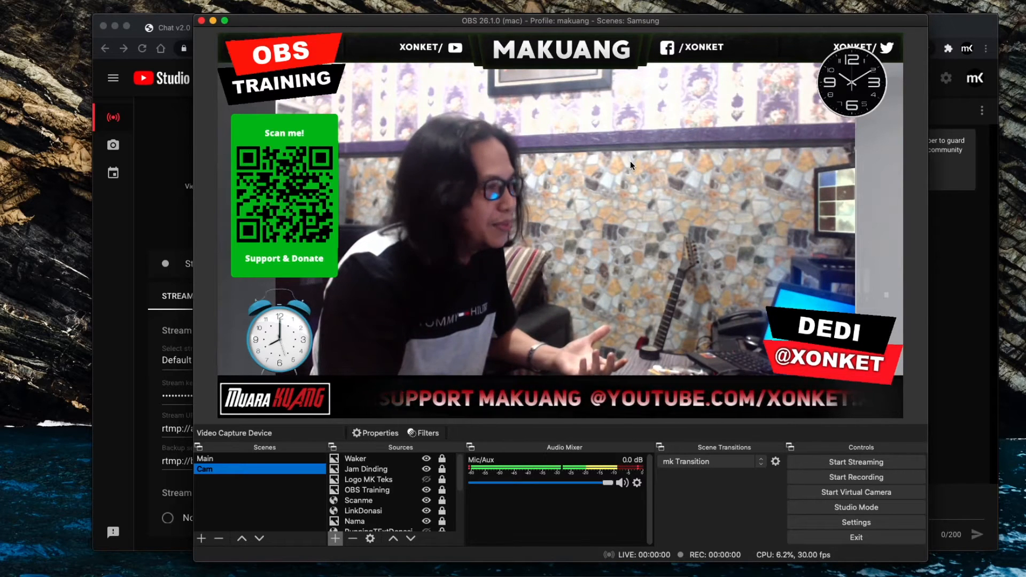
Step: Duplicate the Main scene under the name Main 2
left_click(219, 459)
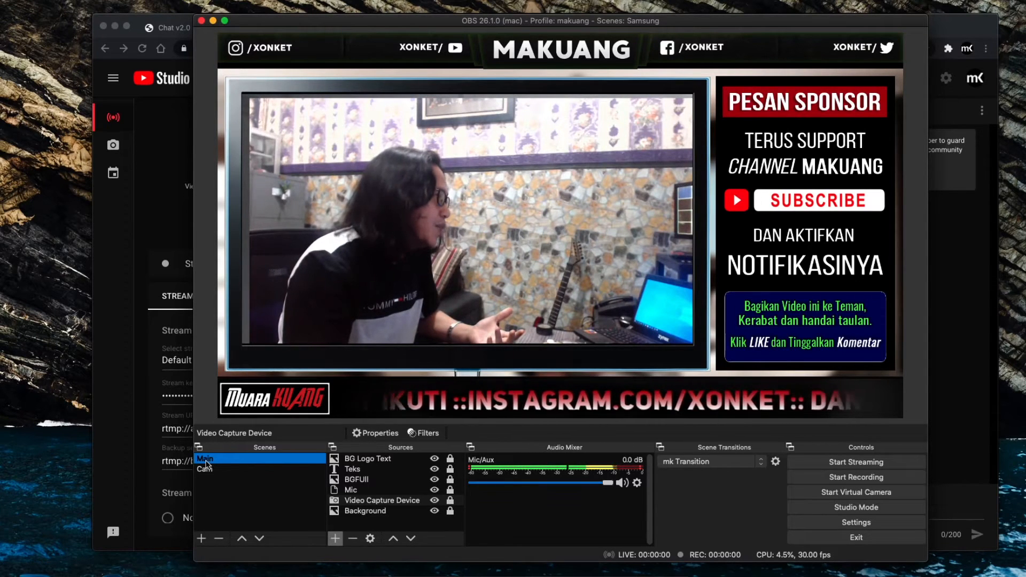
right_click(206, 463)
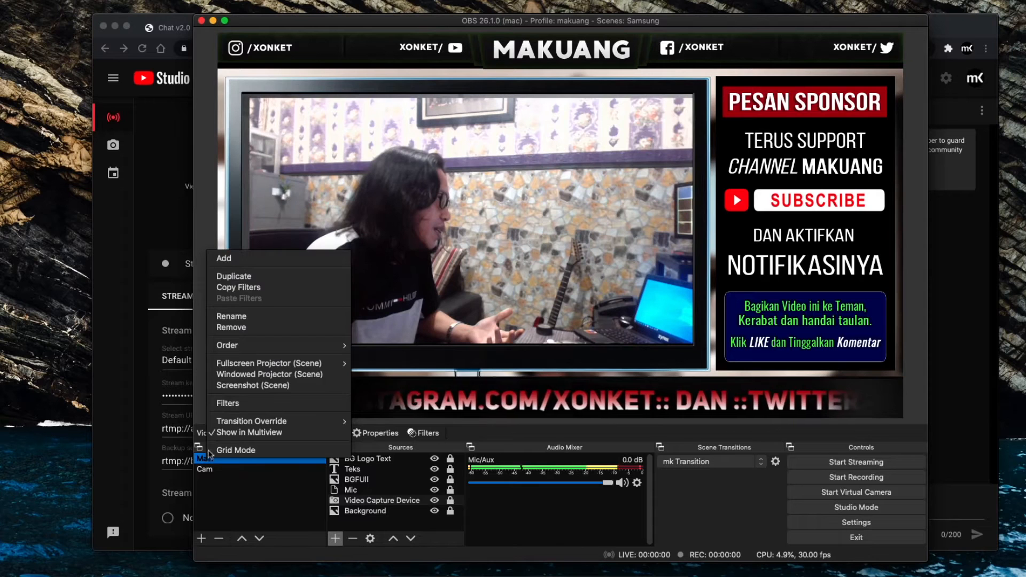
left_click(254, 277)
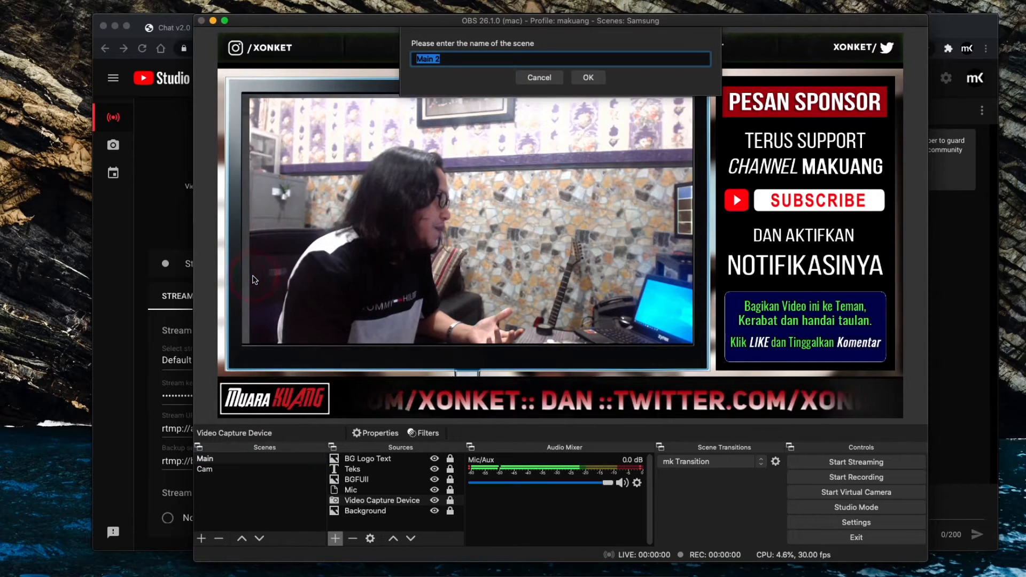
left_click(588, 78)
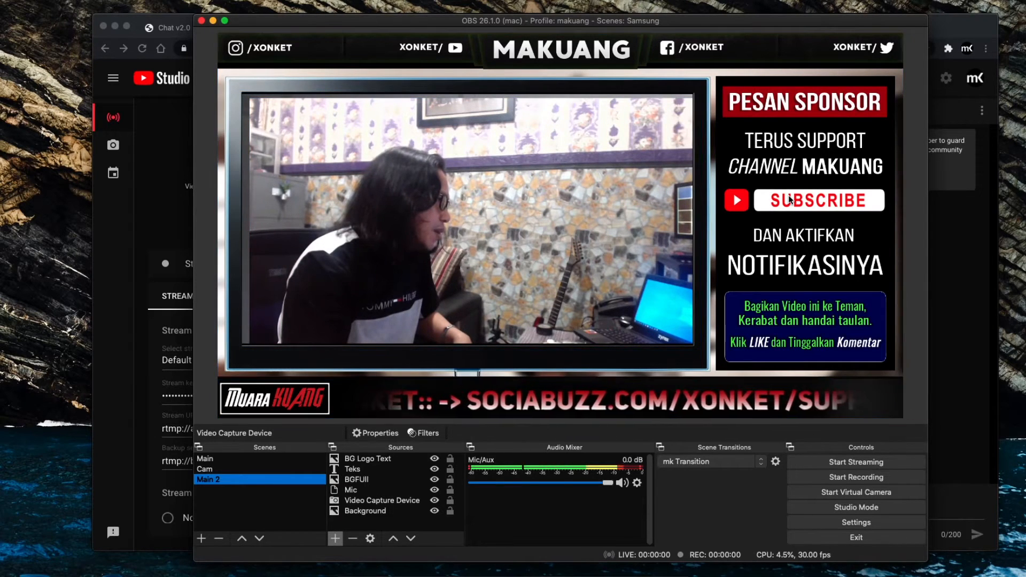
Step: Add a new Color Source to the Main 2 scene in black, #000000, at 1920 by 1080
left_click(336, 541)
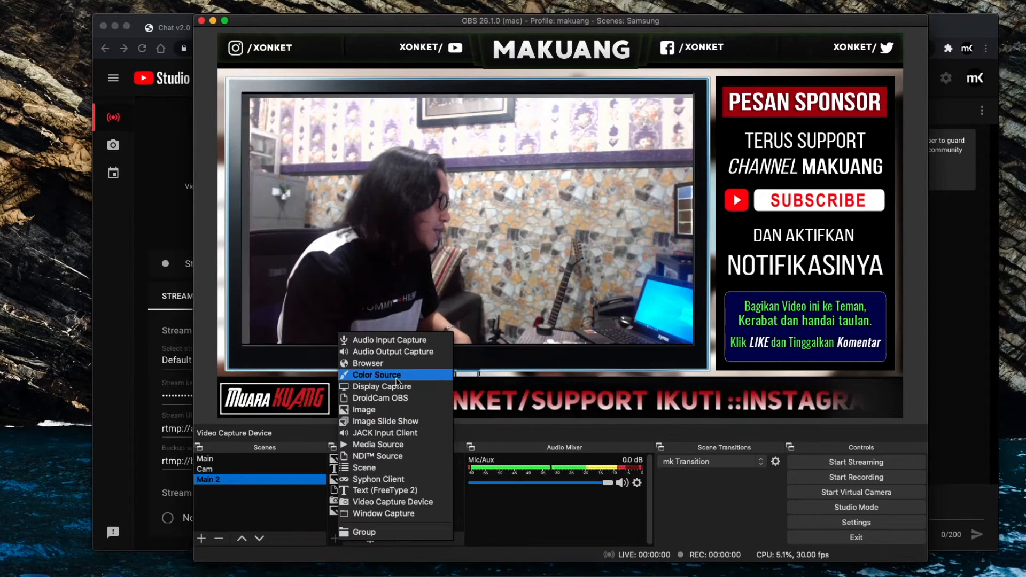
left_click(398, 379)
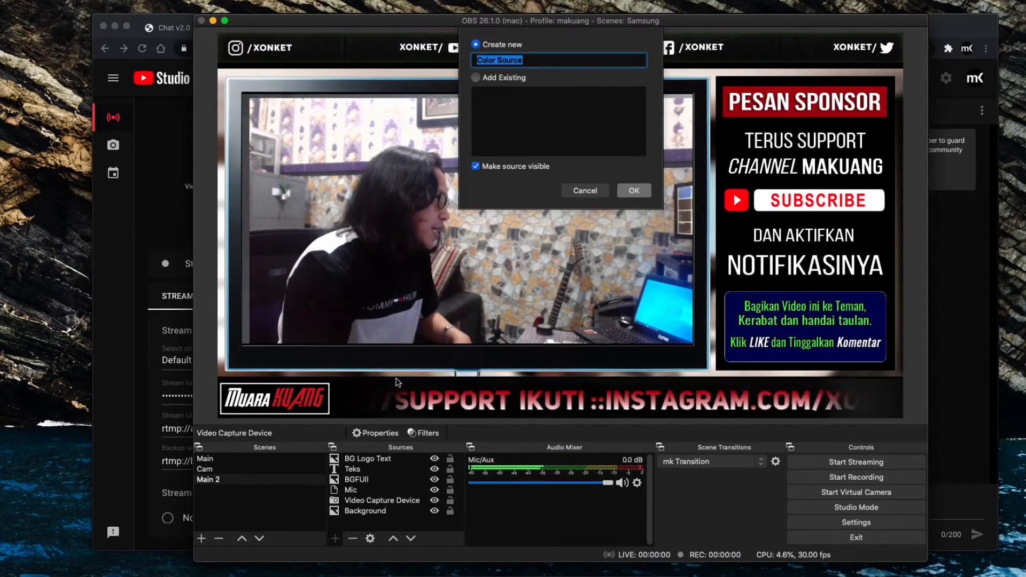
left_click(635, 190)
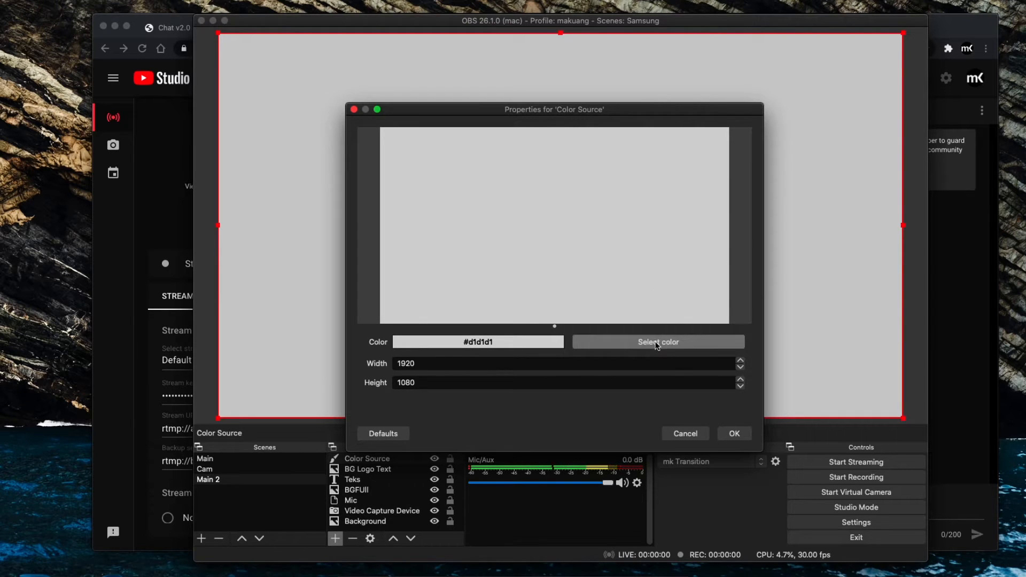
left_click(658, 344)
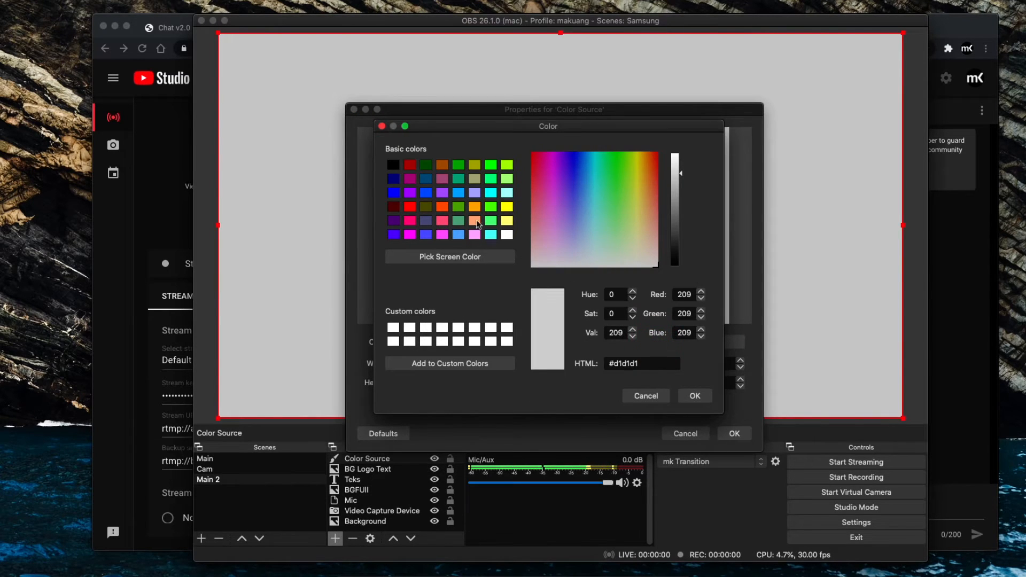
left_click(394, 166)
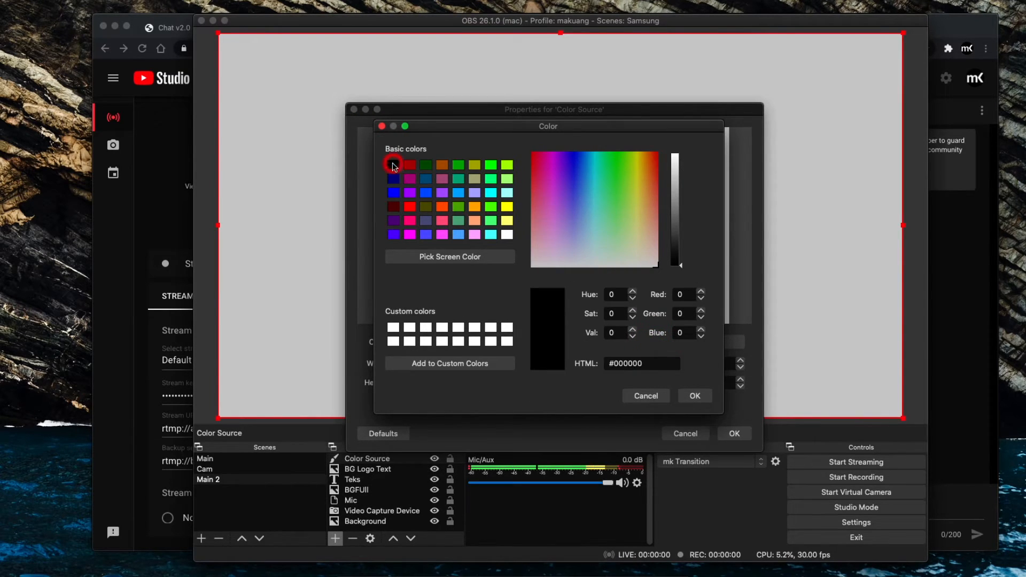
left_click(695, 396)
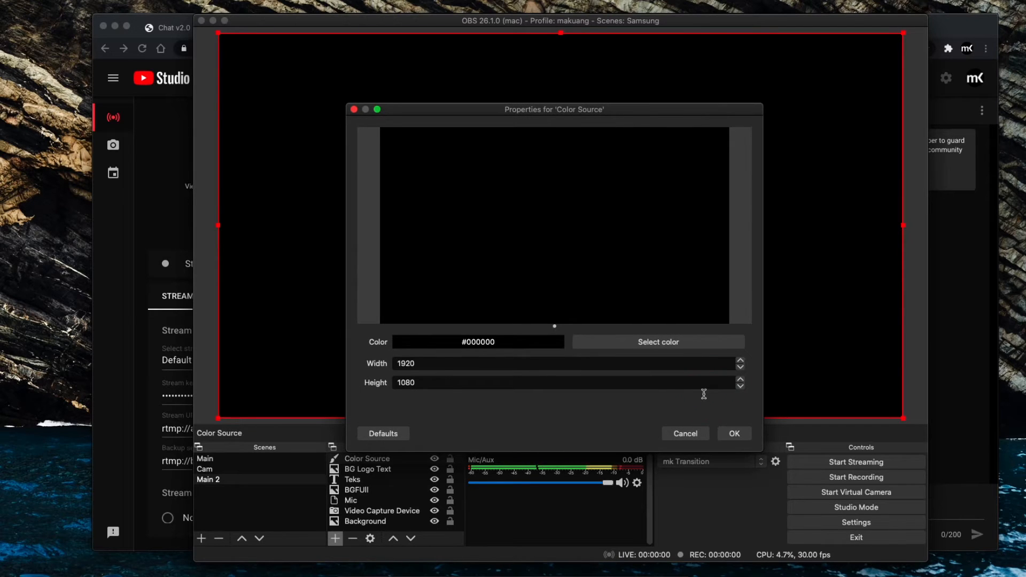
left_click(735, 434)
Step: Resize and position the black color source so it covers the sponsor message panel beside the framed camera view
left_click_drag(219, 225, 763, 99)
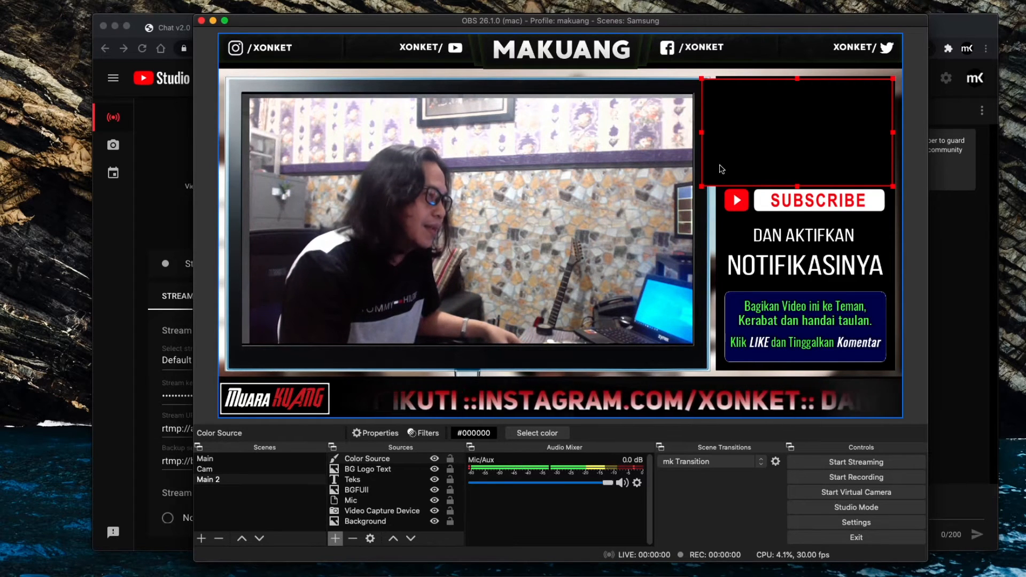
left_click_drag(702, 131, 715, 131)
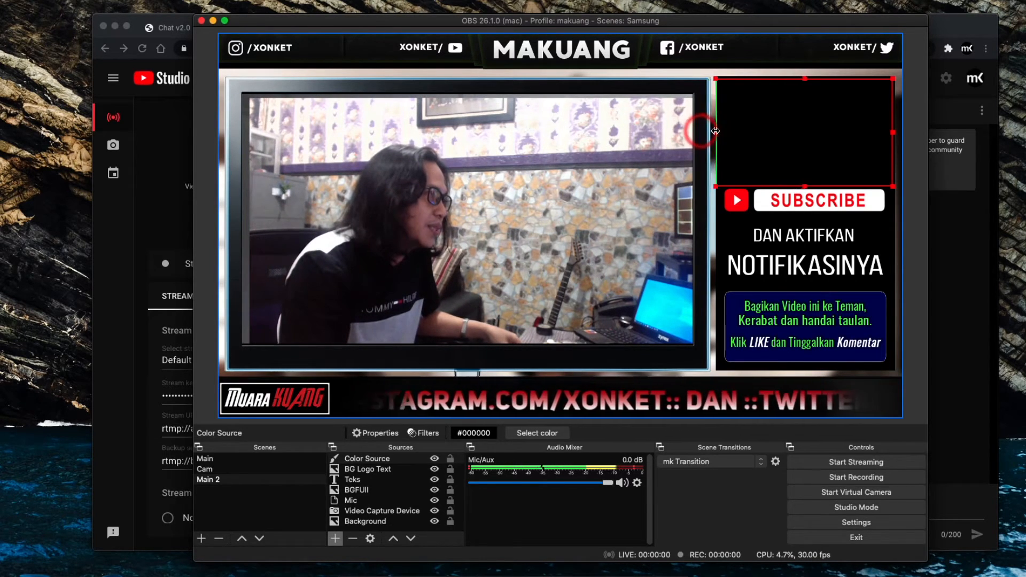
left_click(803, 79)
left_click(893, 132)
left_click_drag(805, 187, 805, 198)
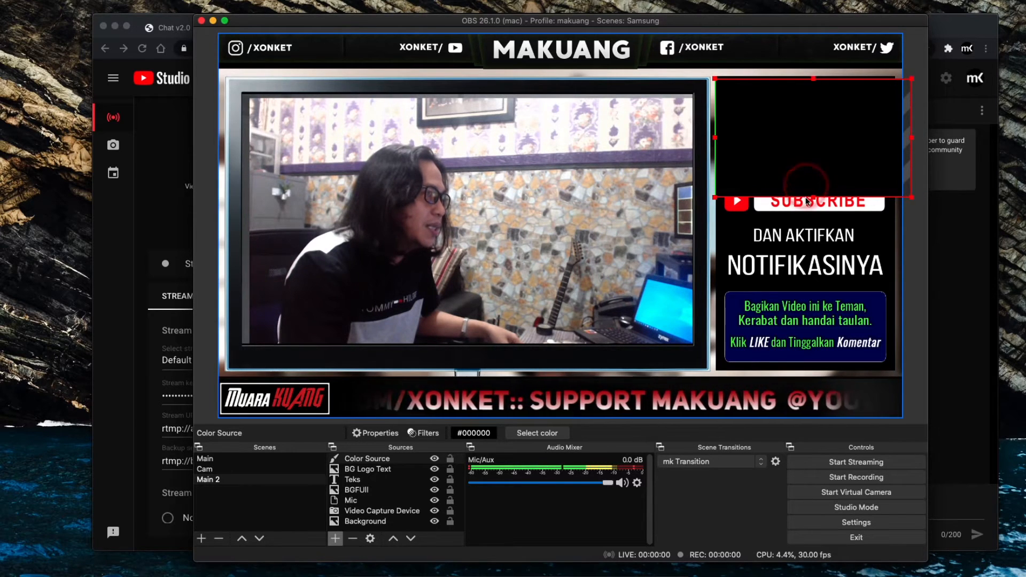
left_click_drag(845, 153, 825, 152)
left_click_drag(793, 196, 812, 366)
left_click_drag(820, 230, 543, 227)
left_click_drag(417, 221, 716, 242)
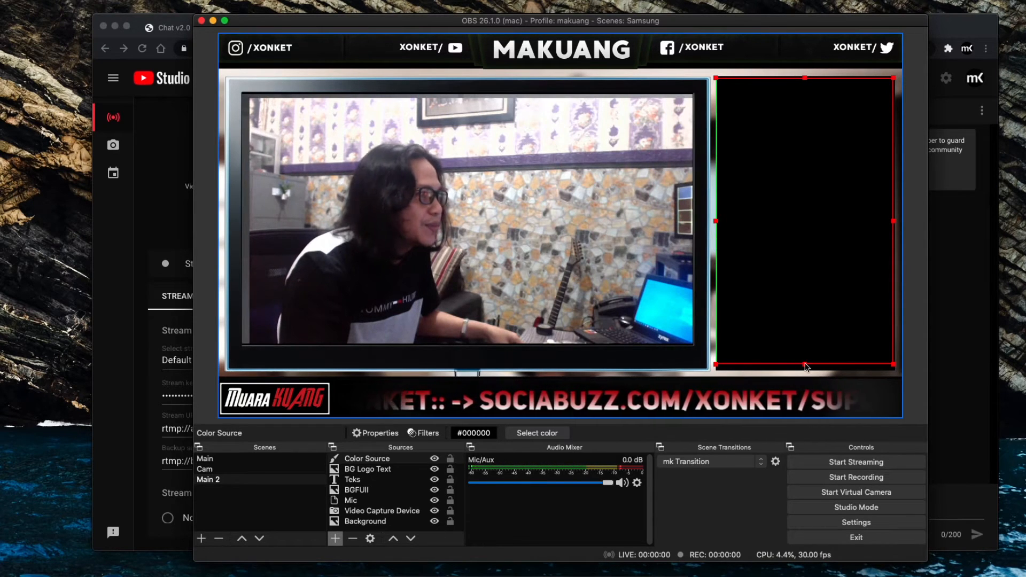
left_click_drag(805, 365, 805, 369)
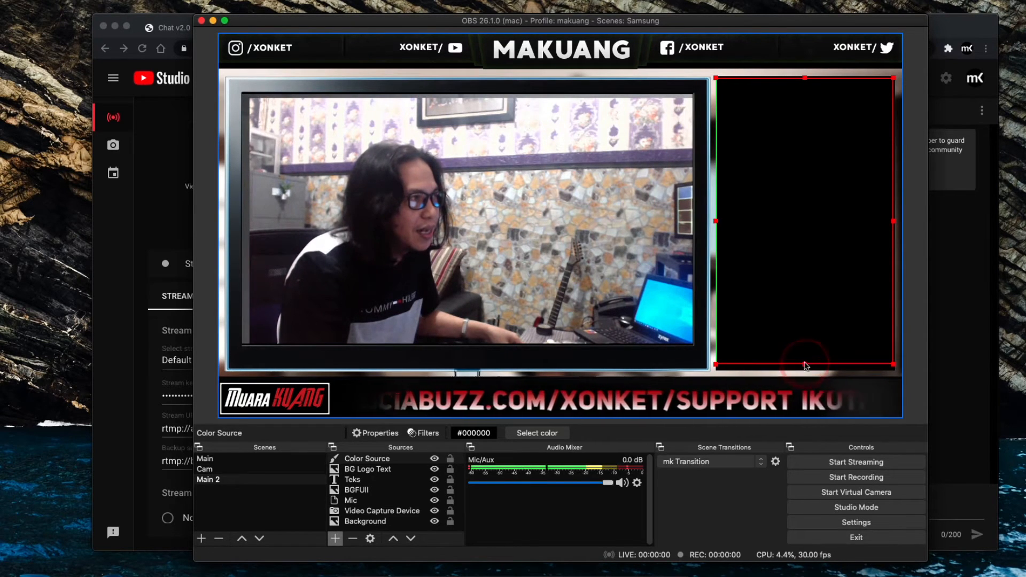
left_click(807, 77)
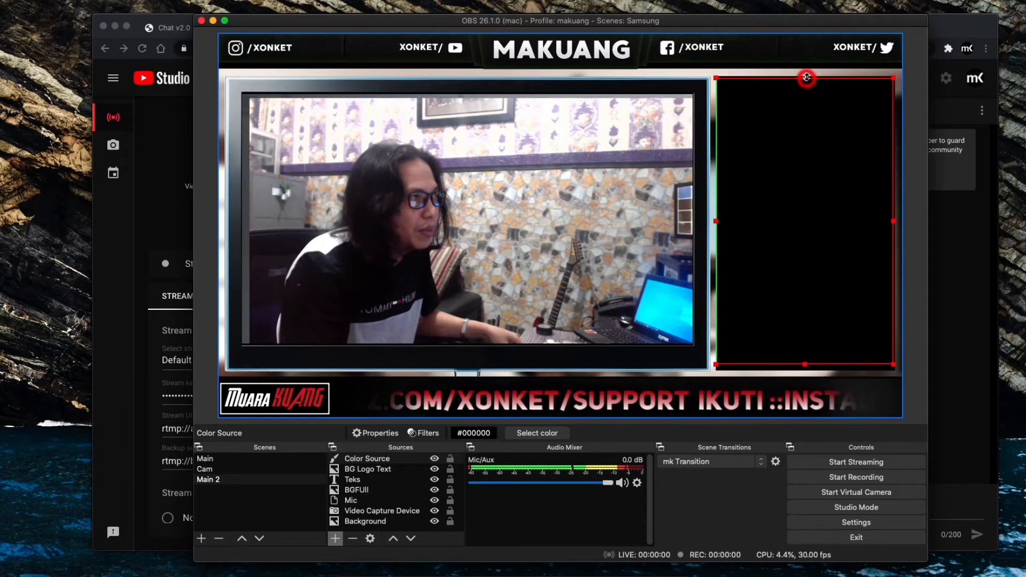
left_click(793, 162)
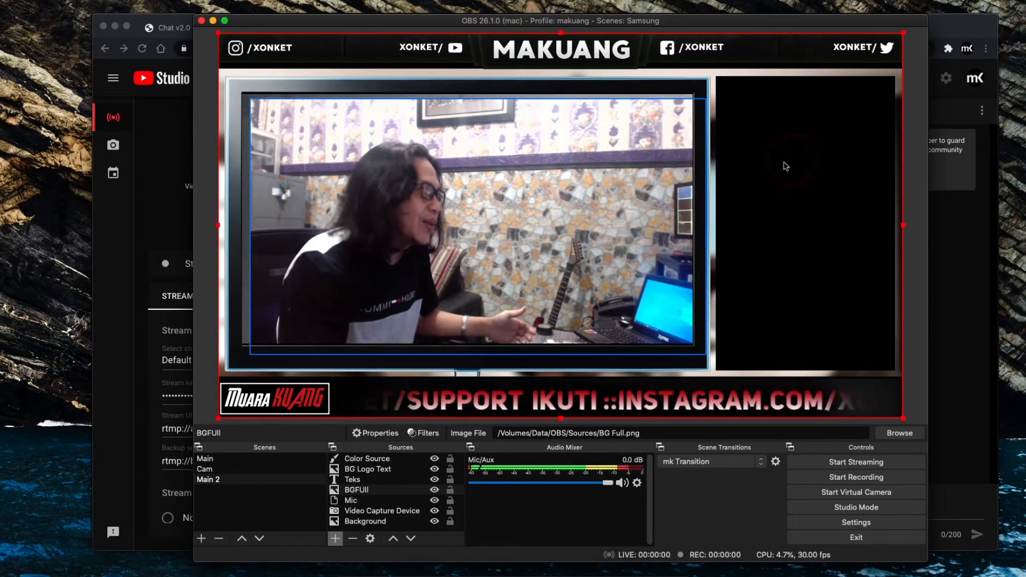
left_click(650, 203)
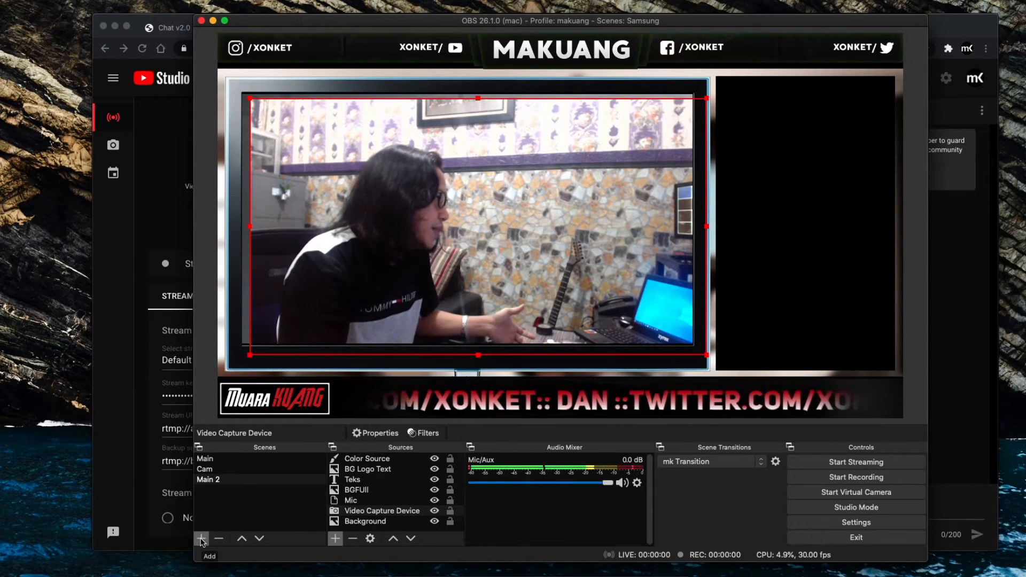
Step: Add a new Text (FreeType 2) source named LC to the Main 2 scene
left_click(335, 539)
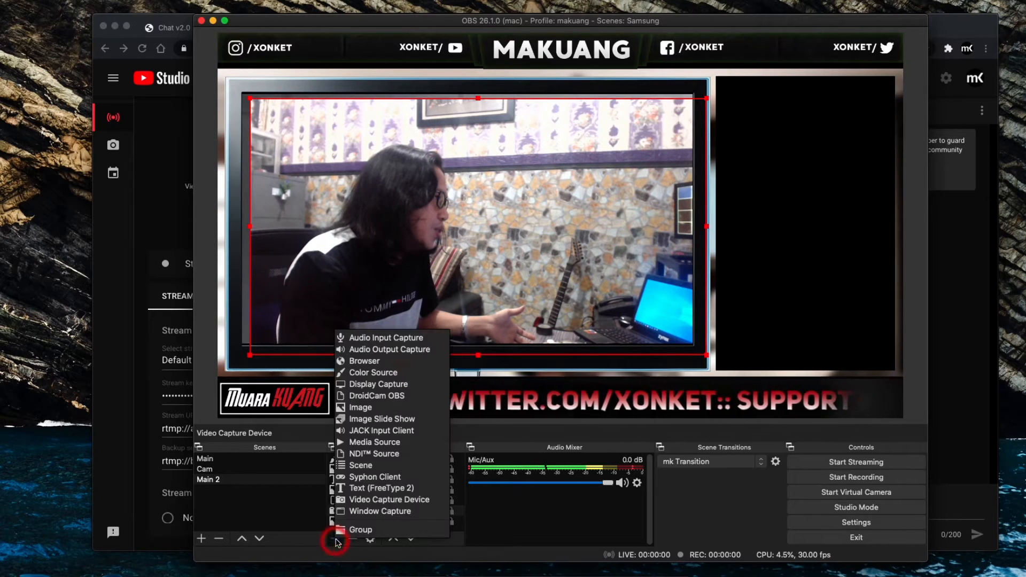
left_click(370, 488)
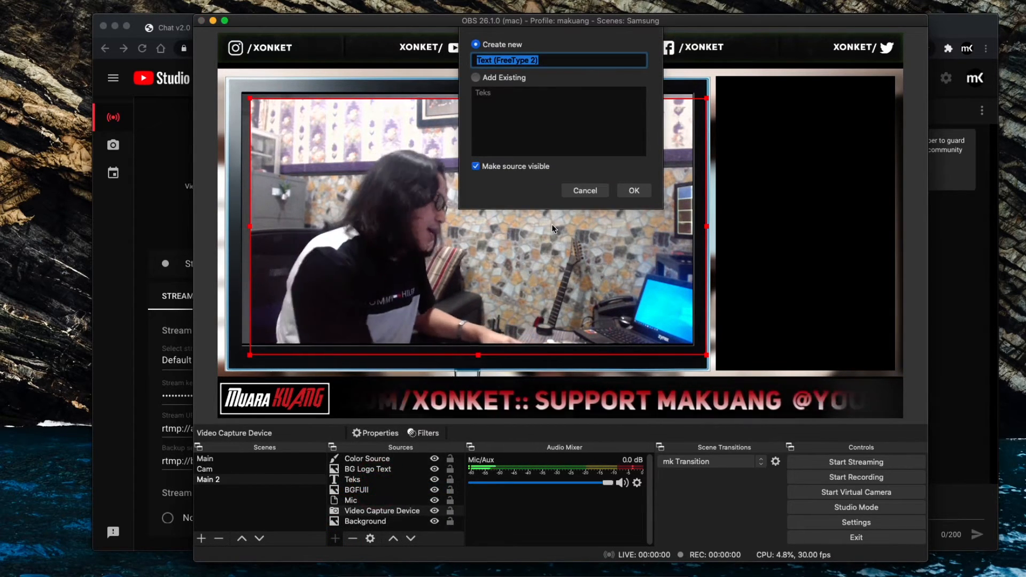
type("LC")
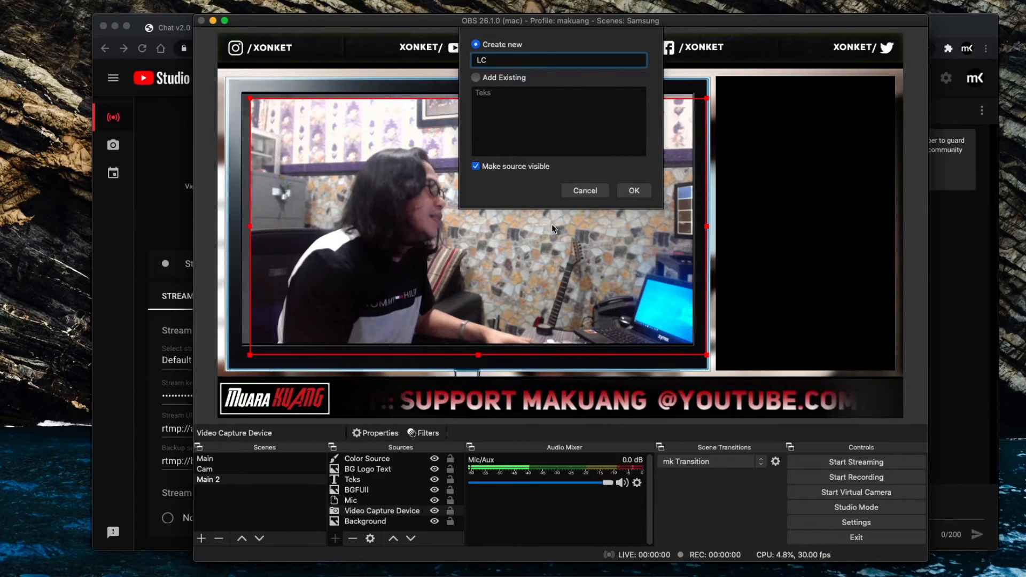
left_click(636, 191)
Step: Set the LC source's text to LIVE CHATING and accept its properties with the default font and colors
left_click(538, 340)
type("L")
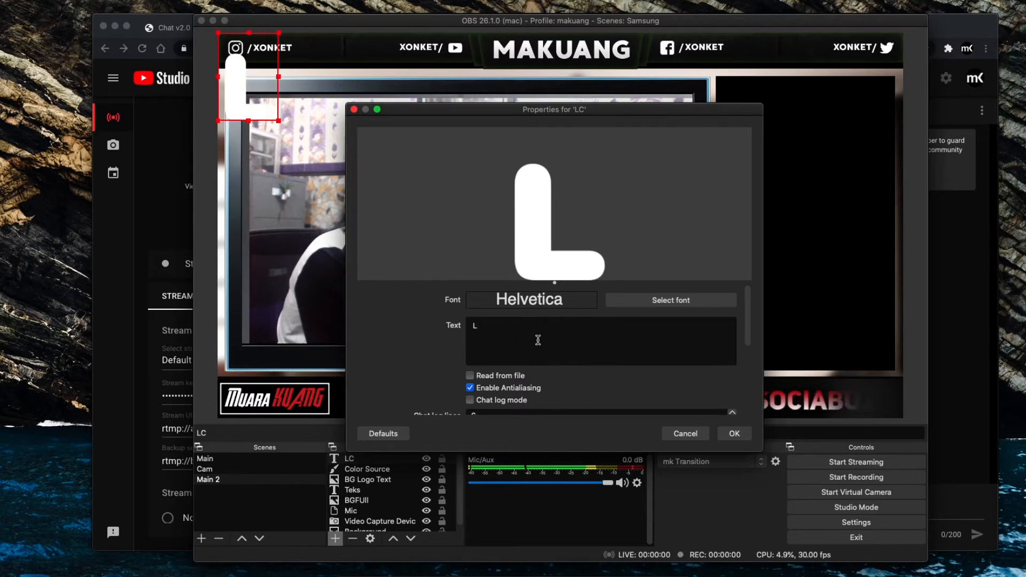
type("IVE CHAT")
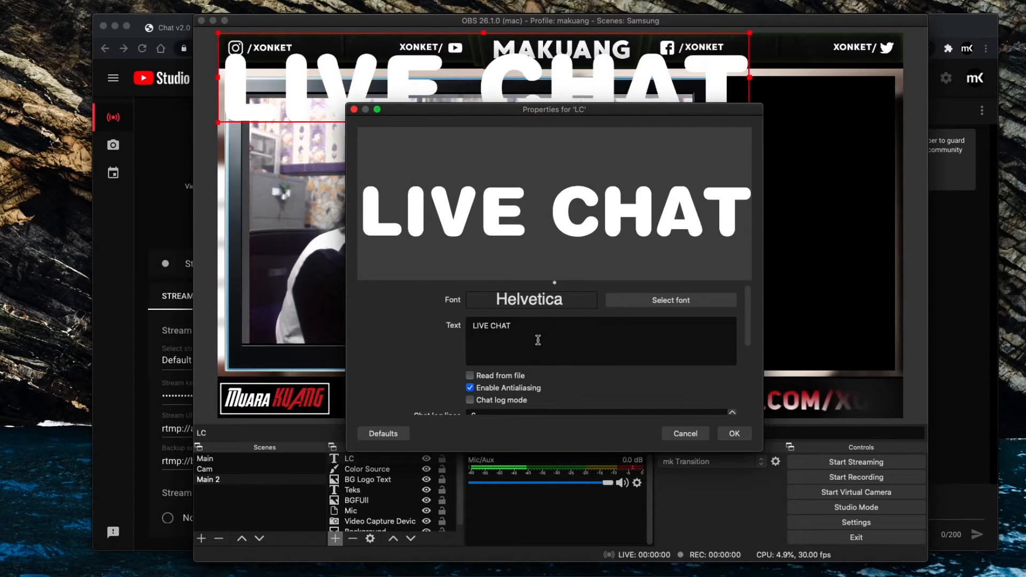
type("ING")
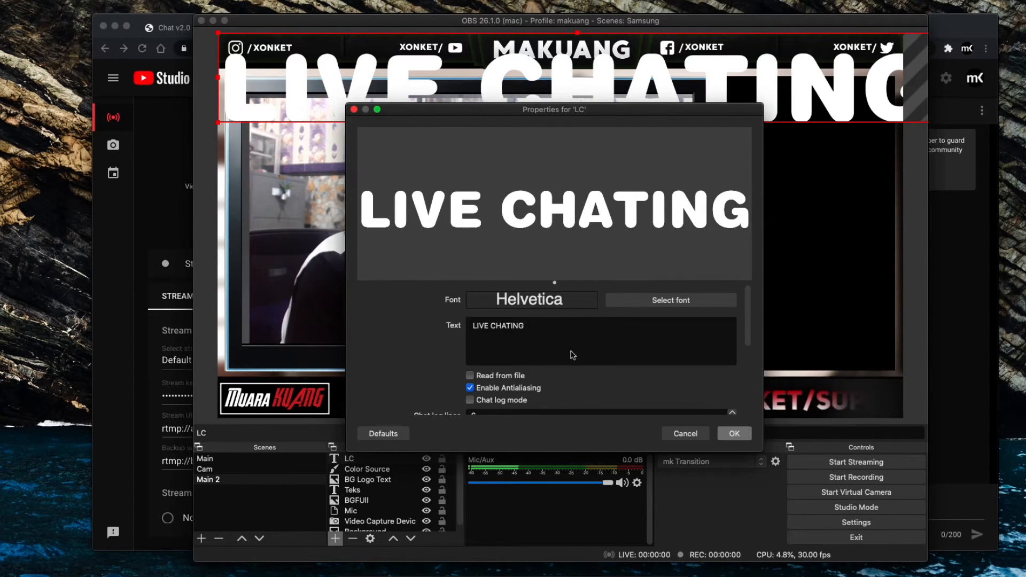
scroll(635, 376, "down", 5)
scroll(635, 377, "up", 3)
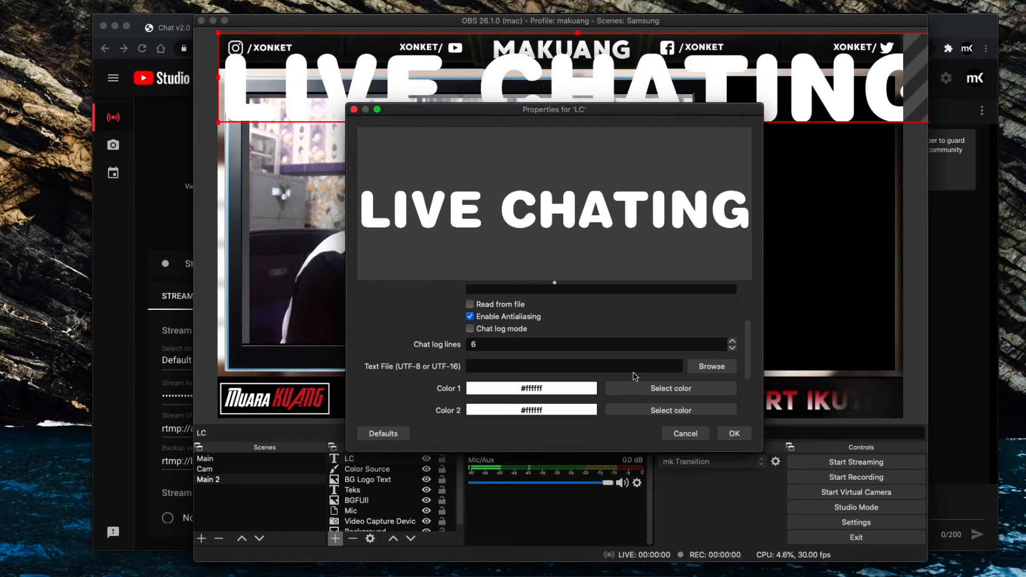
left_click(736, 433)
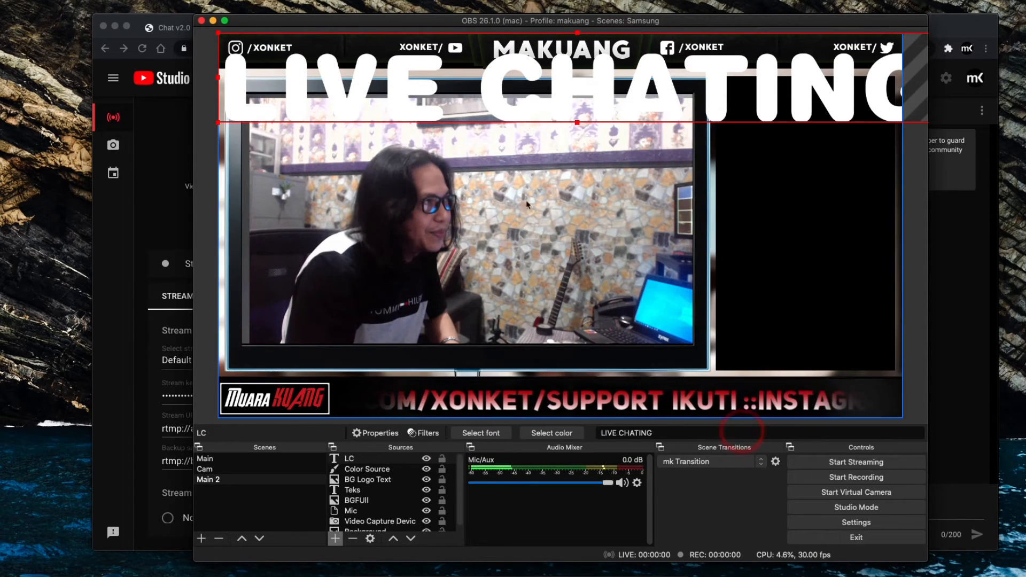
Step: Shrink the LIVE CHATING text and position it as a heading inside the upper part of the black panel
left_click_drag(414, 80, 445, 172)
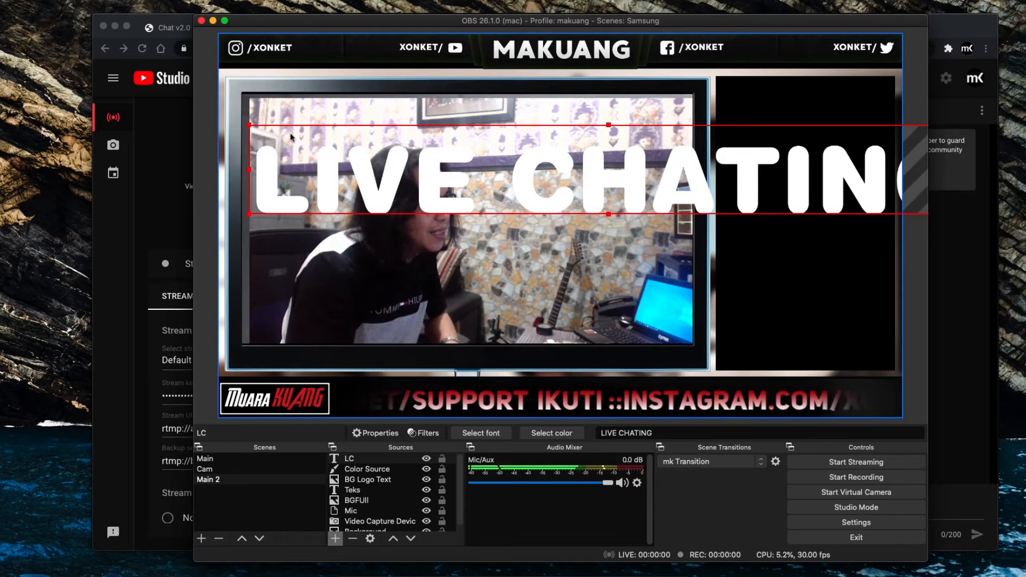
left_click_drag(250, 124, 626, 171)
left_click_drag(635, 212, 665, 212)
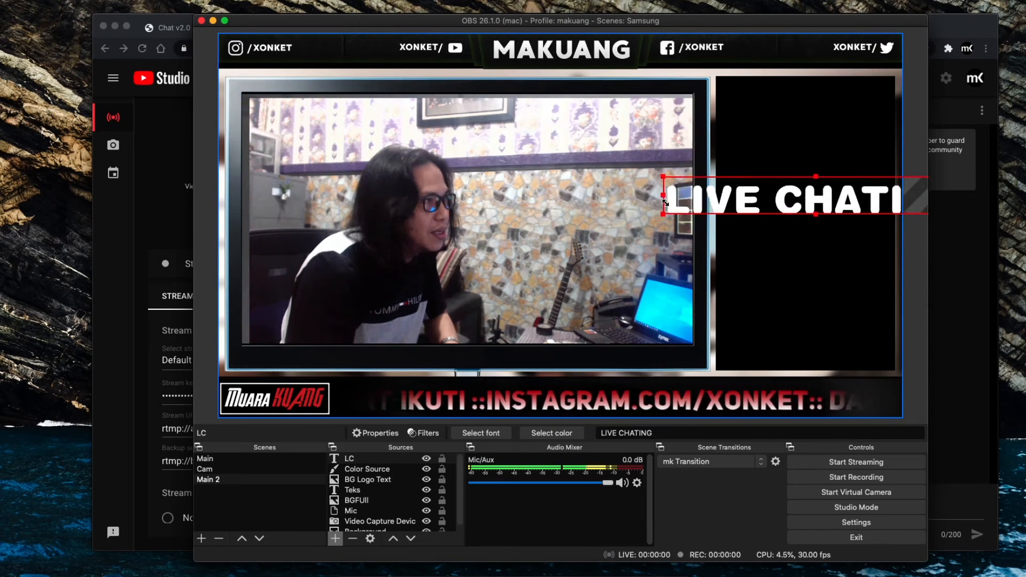
left_click_drag(843, 200, 755, 108)
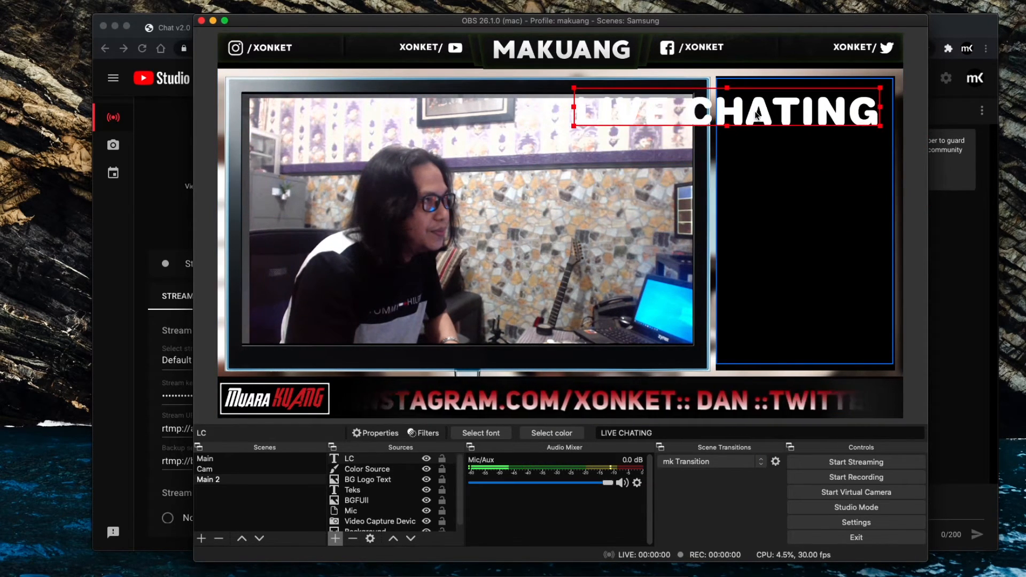
left_click_drag(584, 107, 724, 107)
left_click(725, 107)
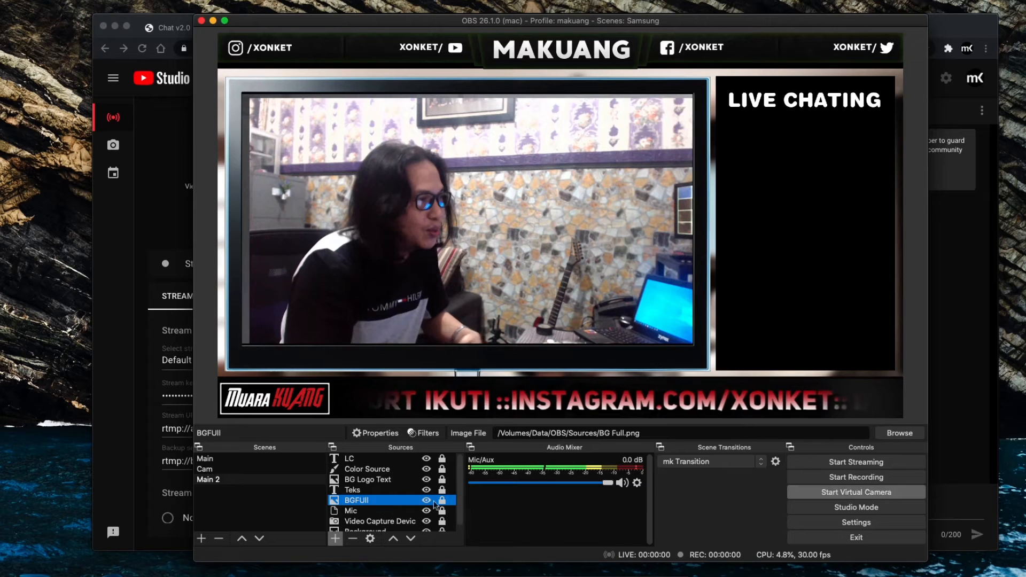
Step: Start streaming from OBS and pop out the live chat from the stream's page in YouTube Studio
left_click(879, 463)
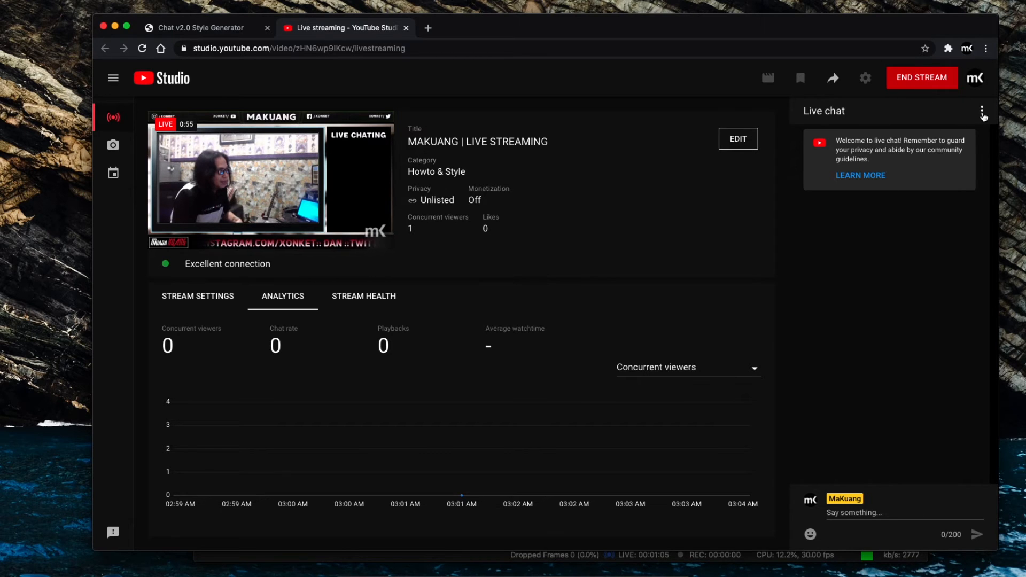
left_click(982, 113)
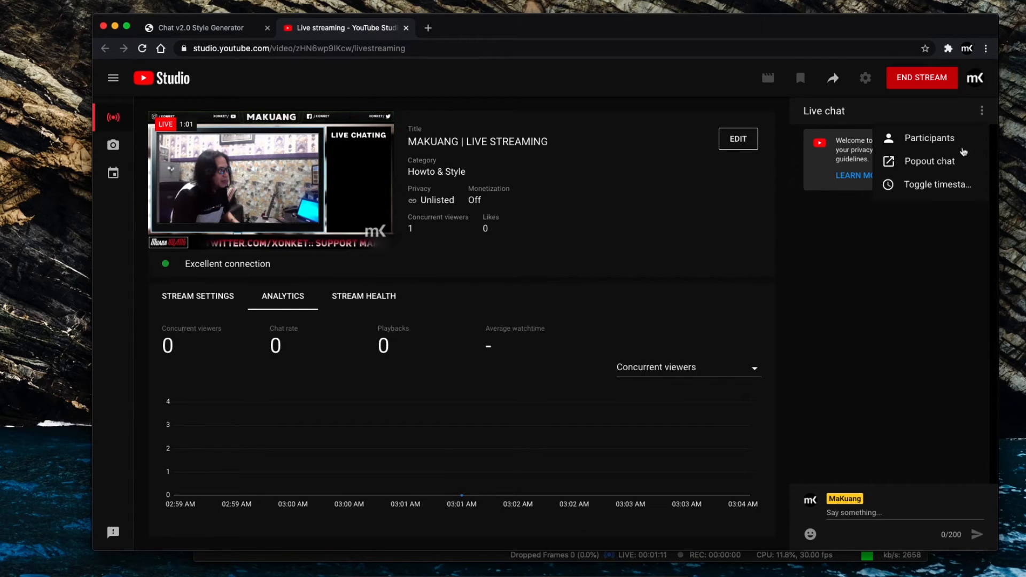
left_click(956, 161)
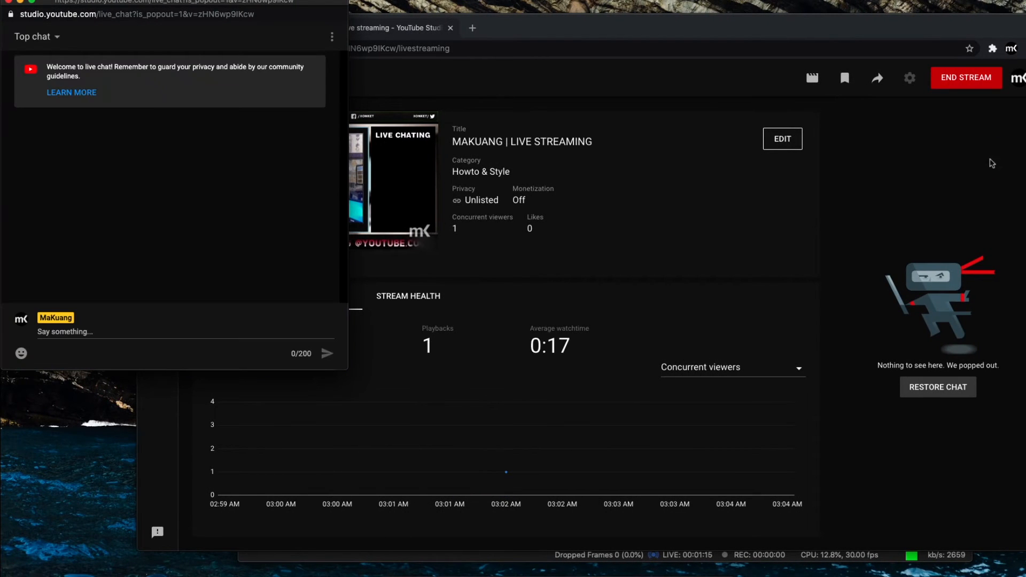
Step: Copy the full web address of the popped-out live chat window
left_click(49, 15)
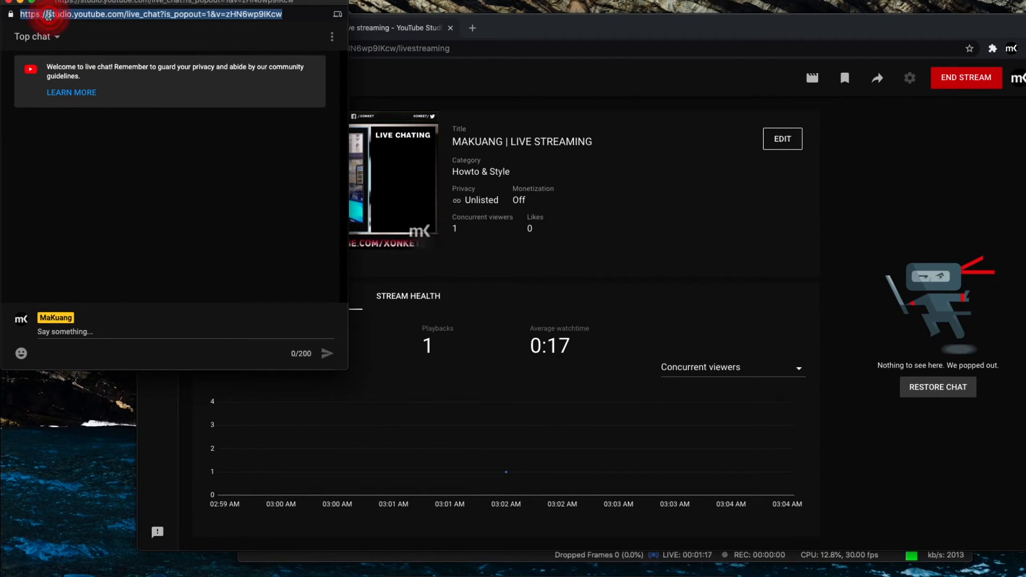
right_click(130, 16)
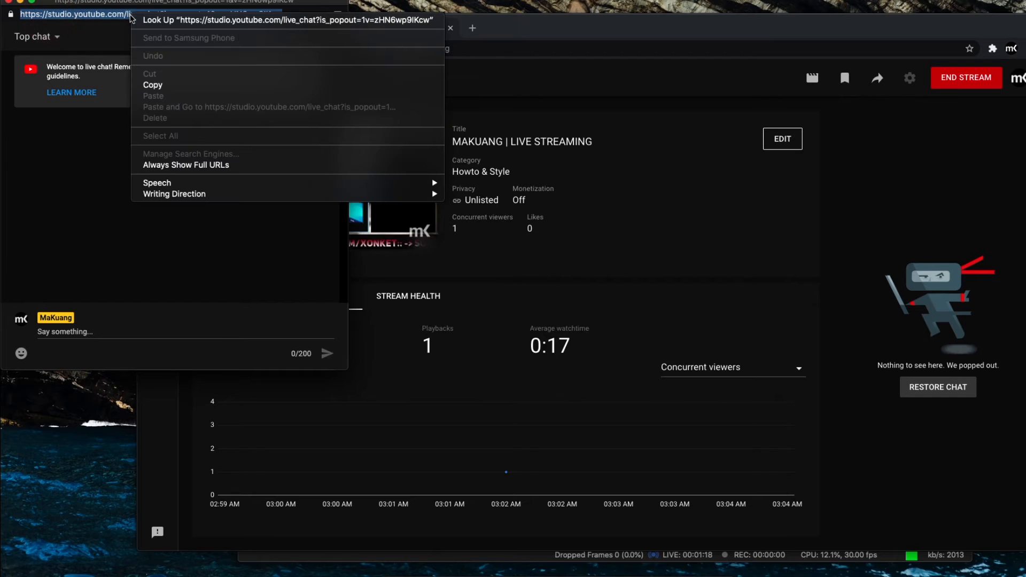
left_click(165, 86)
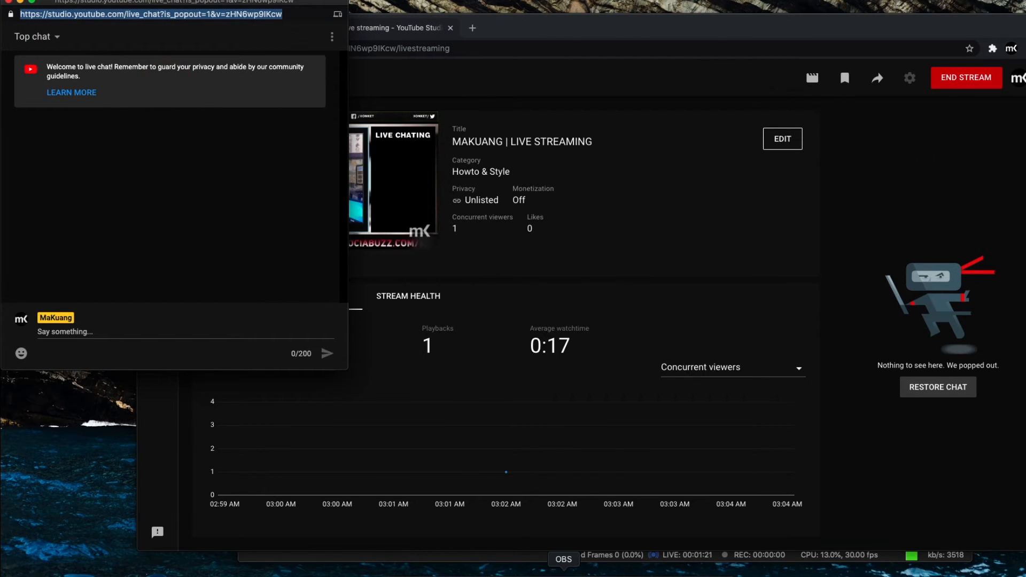
Step: Switch to OBS and add a new Browser source named LIVECH to the Main 2 scene
left_click(564, 573)
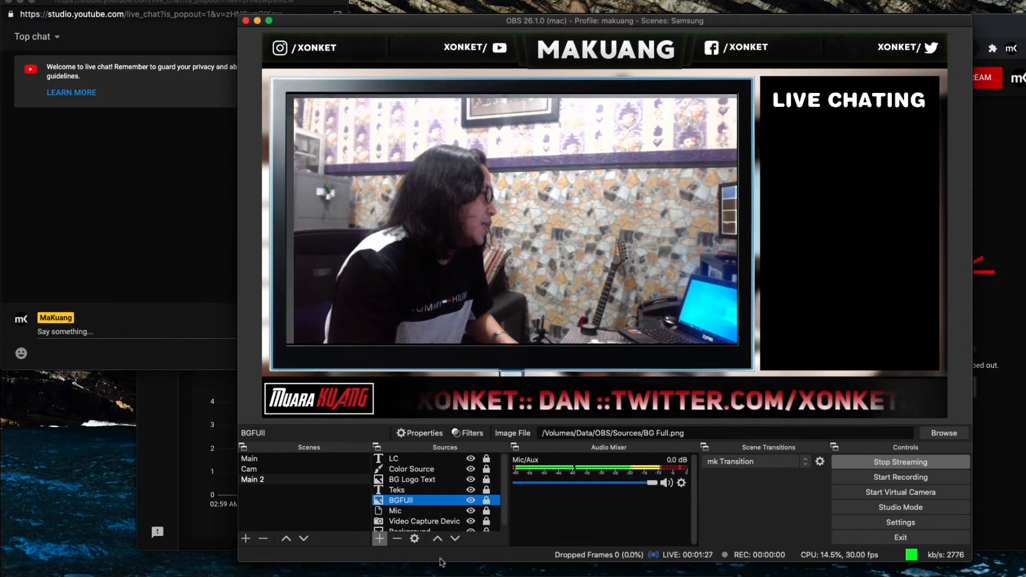
left_click(379, 539)
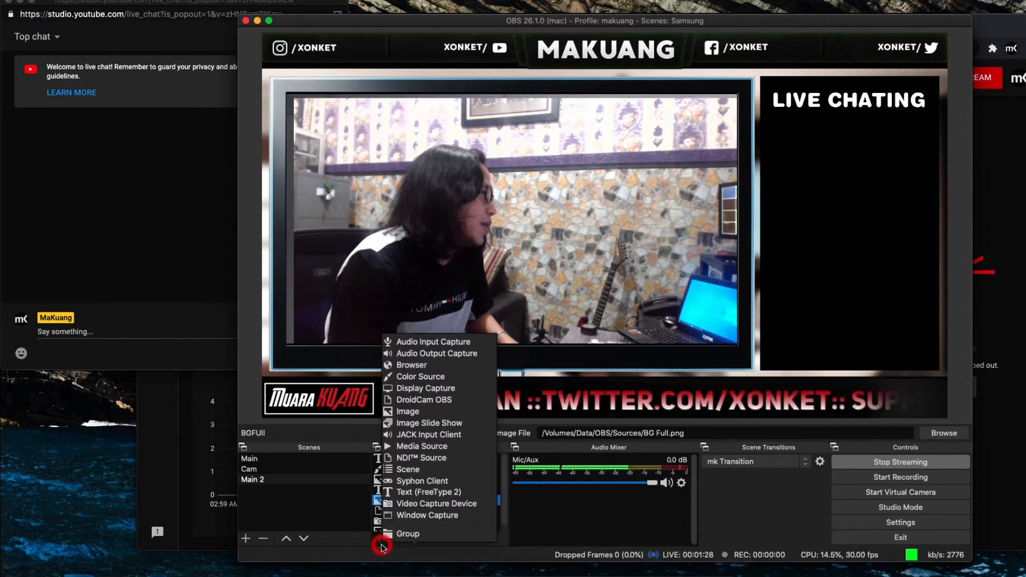
left_click(433, 365)
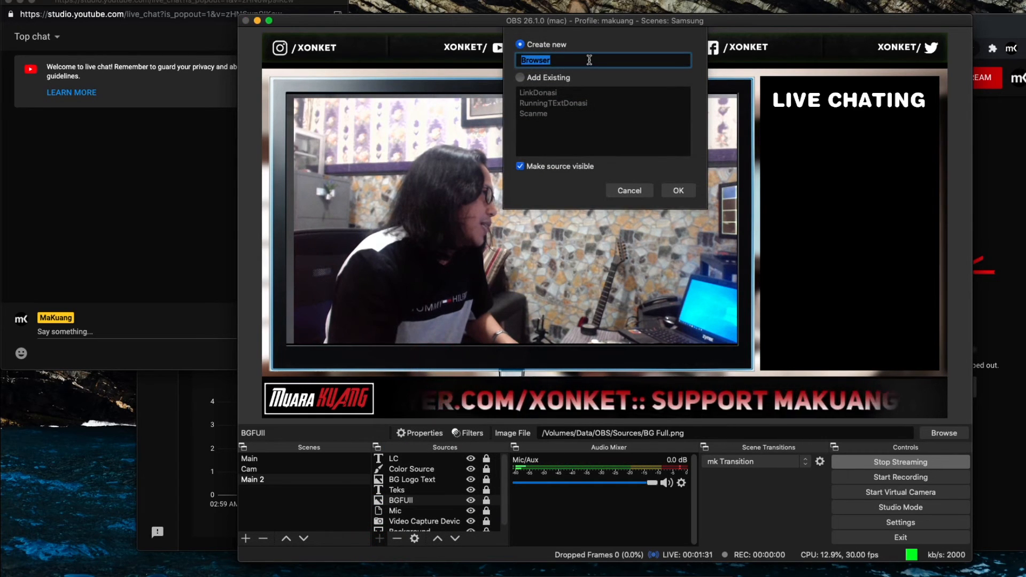
type("LIVECH")
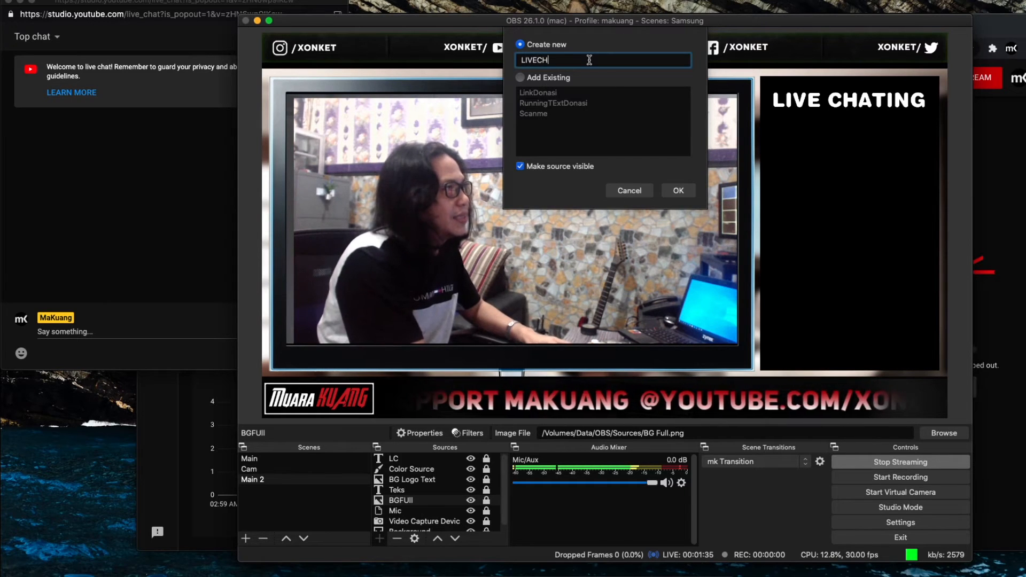
left_click(677, 192)
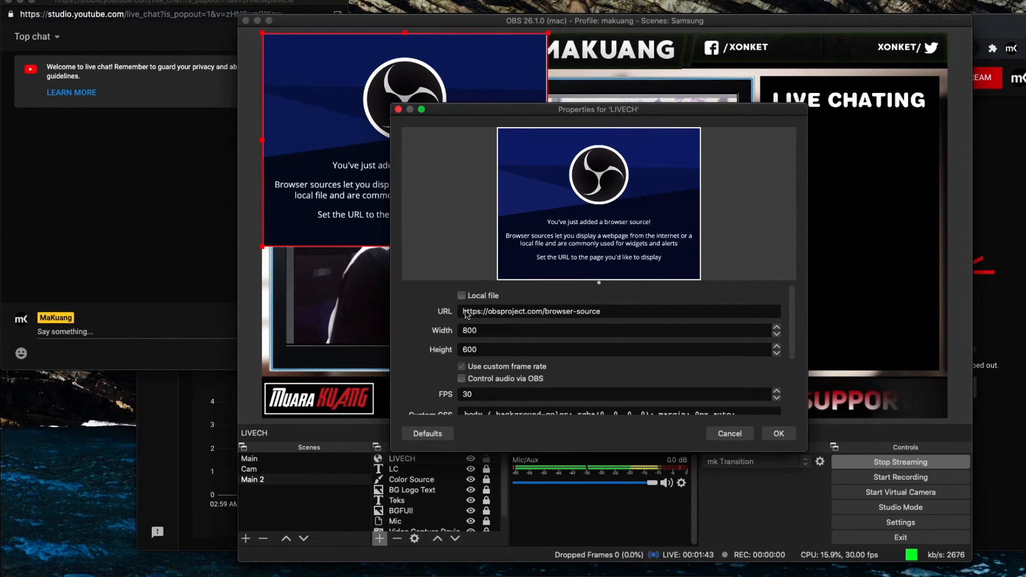
Step: Replace the LIVECH source's default URL with the copied YouTube live chat address
triple_click(559, 311)
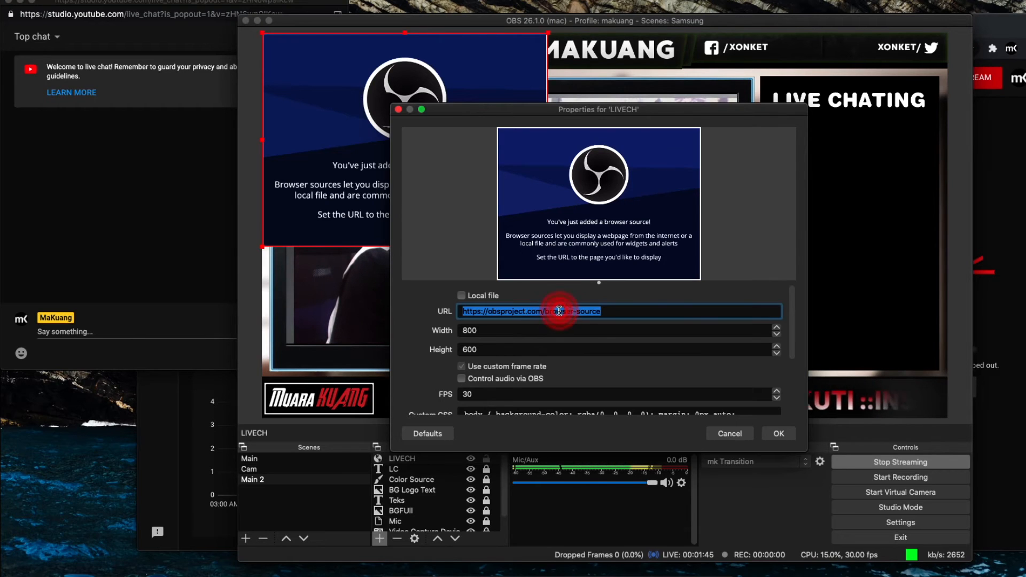
right_click(566, 312)
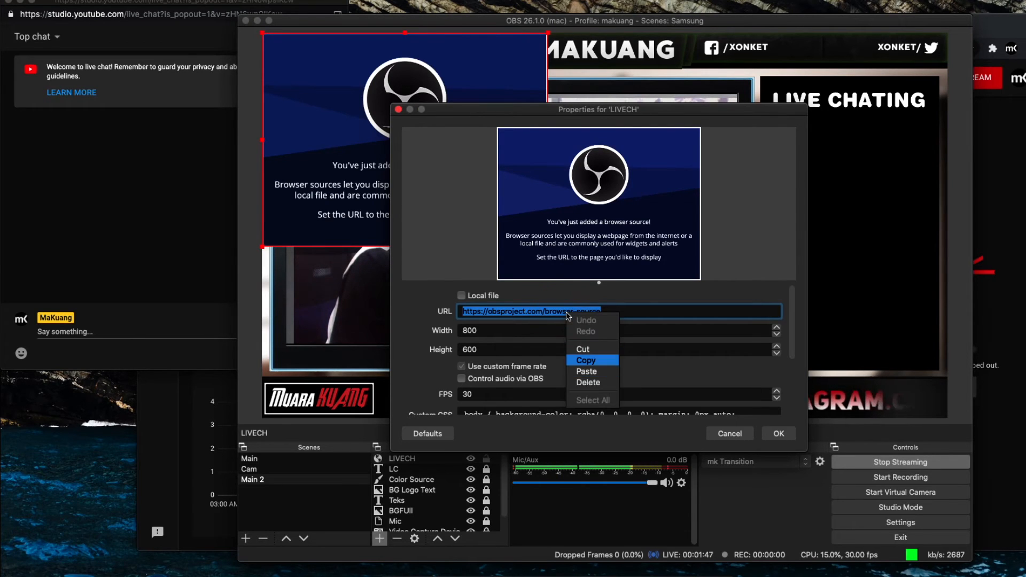
left_click(508, 318)
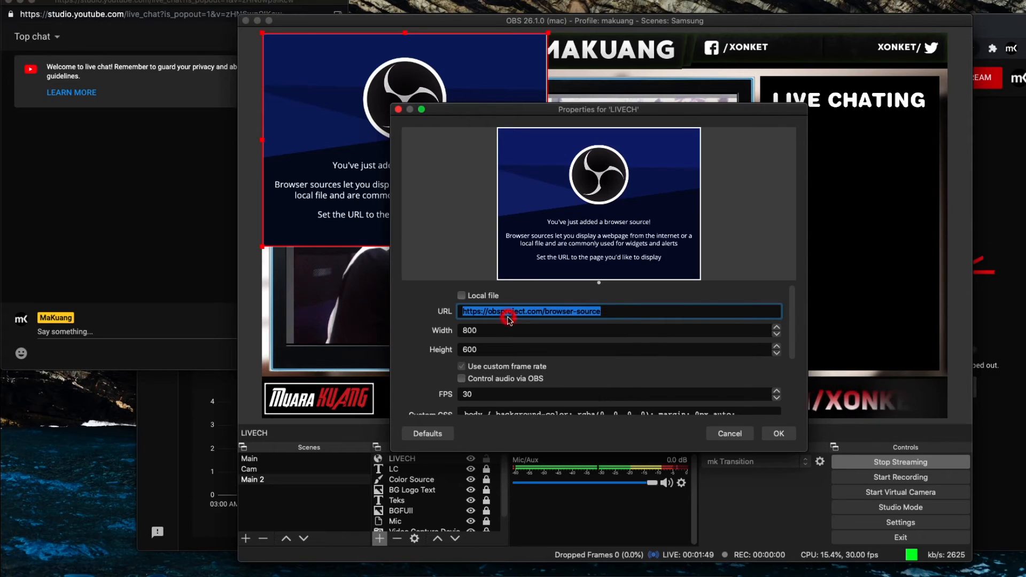
left_click(475, 311)
left_click_drag(635, 314, 444, 313)
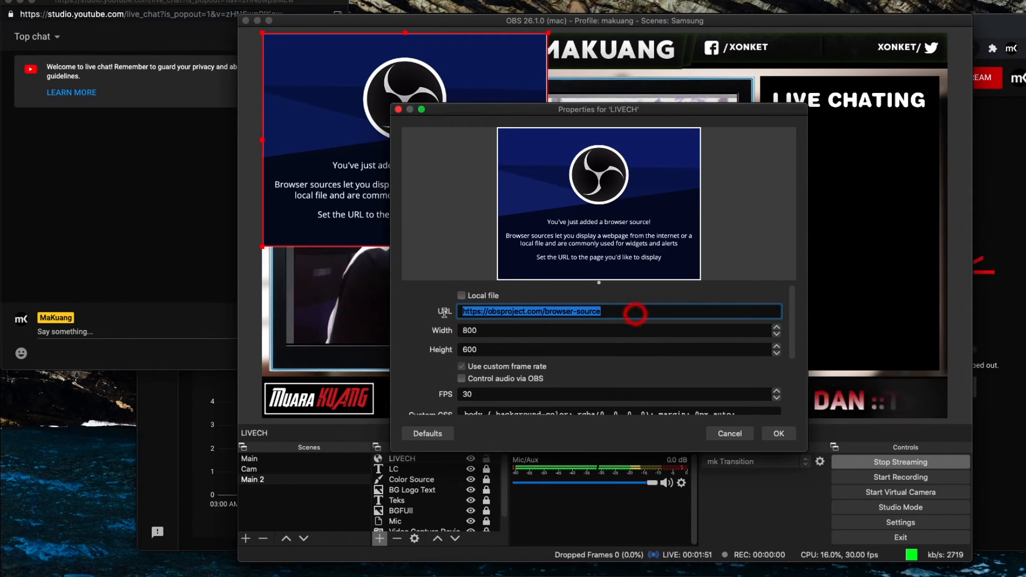
right_click(506, 318)
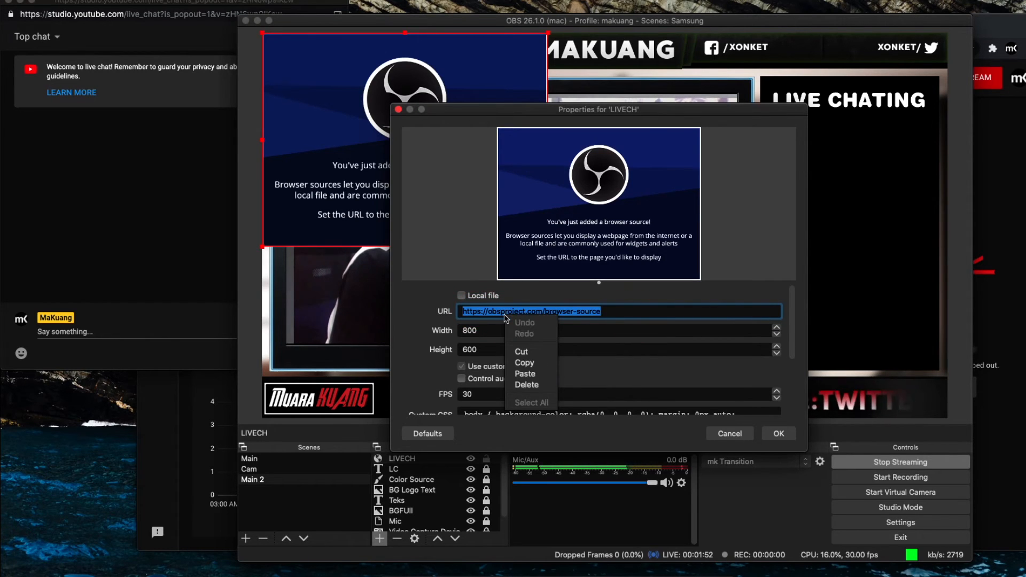
left_click(535, 377)
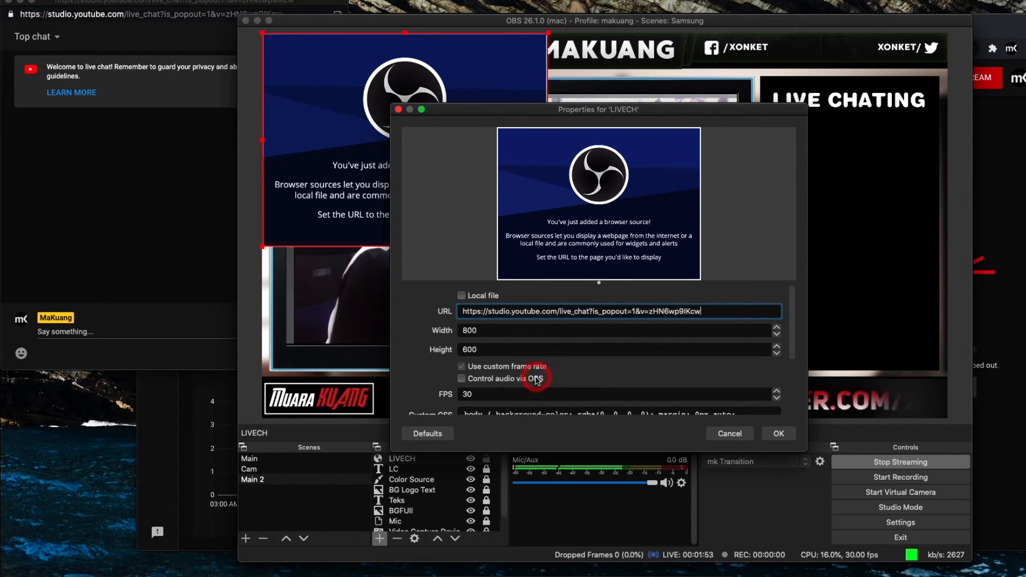
Step: Consult the YT Chat size in the notes document and set the LIVECH browser source's width to 475
double_click(496, 329)
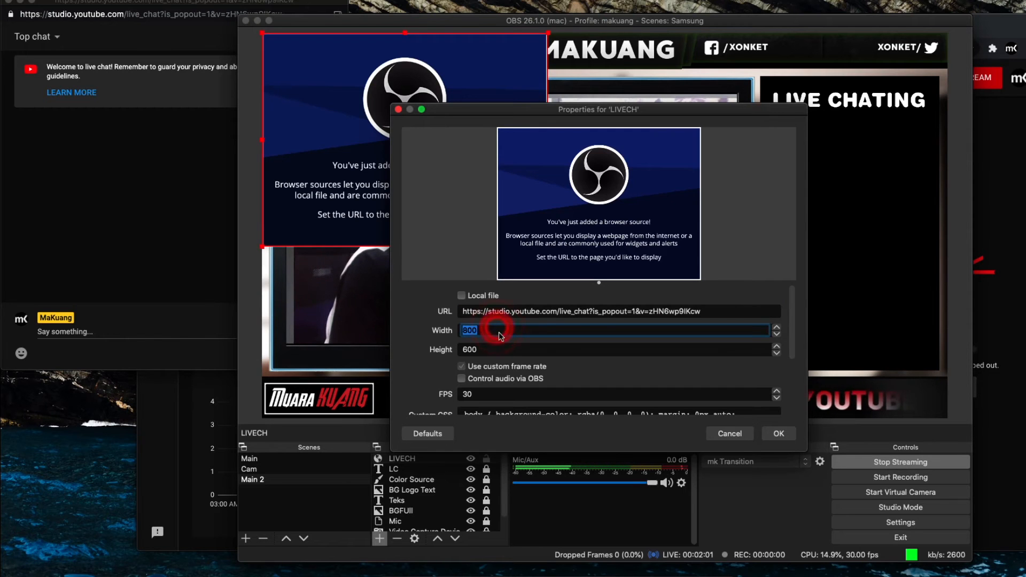
left_click(636, 574)
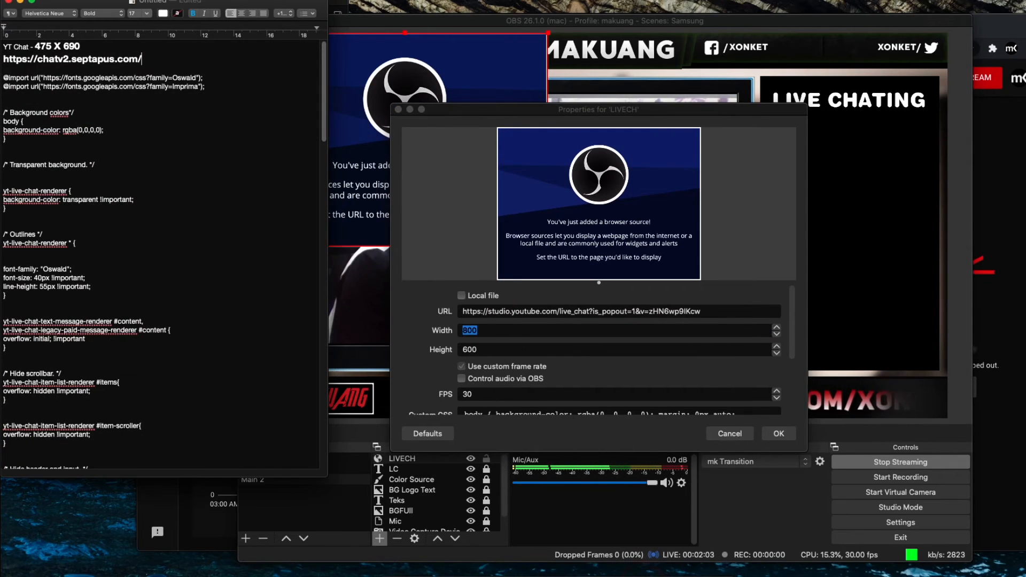
left_click(508, 332)
type("475")
left_click(498, 353)
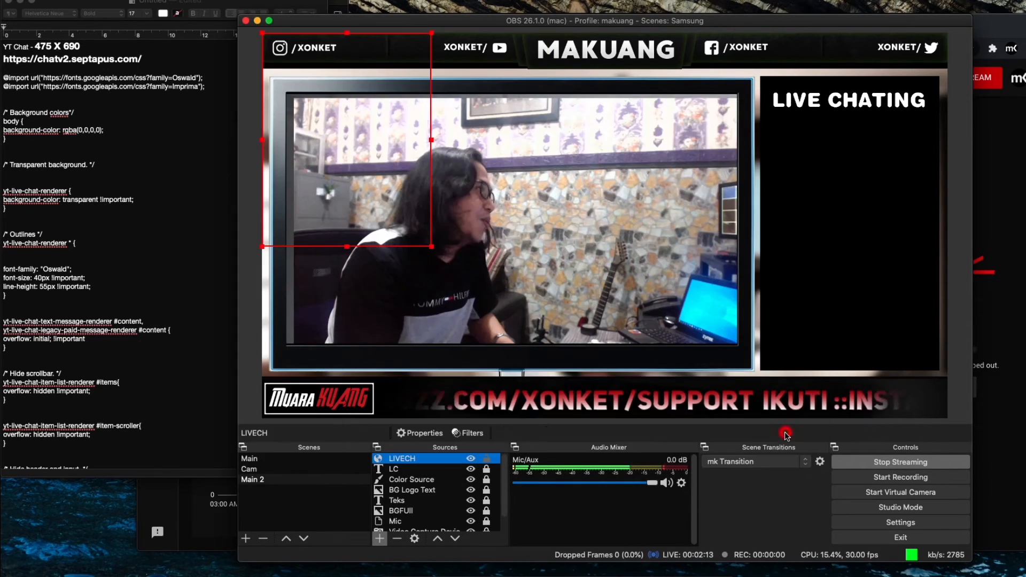
Step: Confirm the LIVECH source's properties and move the chat overlay into the black panel below the LIVE CHATING heading
left_click(783, 433)
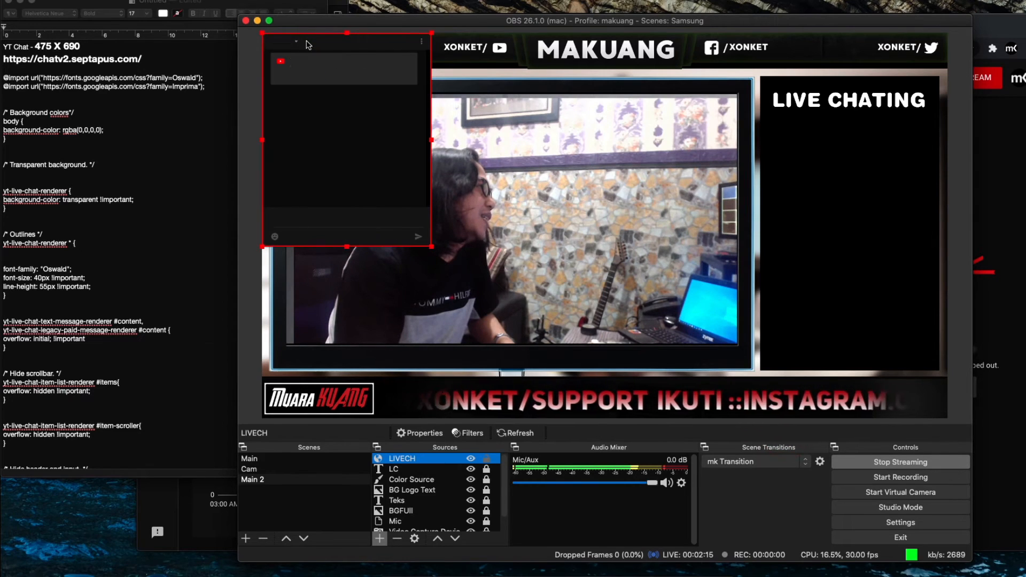
left_click_drag(308, 45, 811, 139)
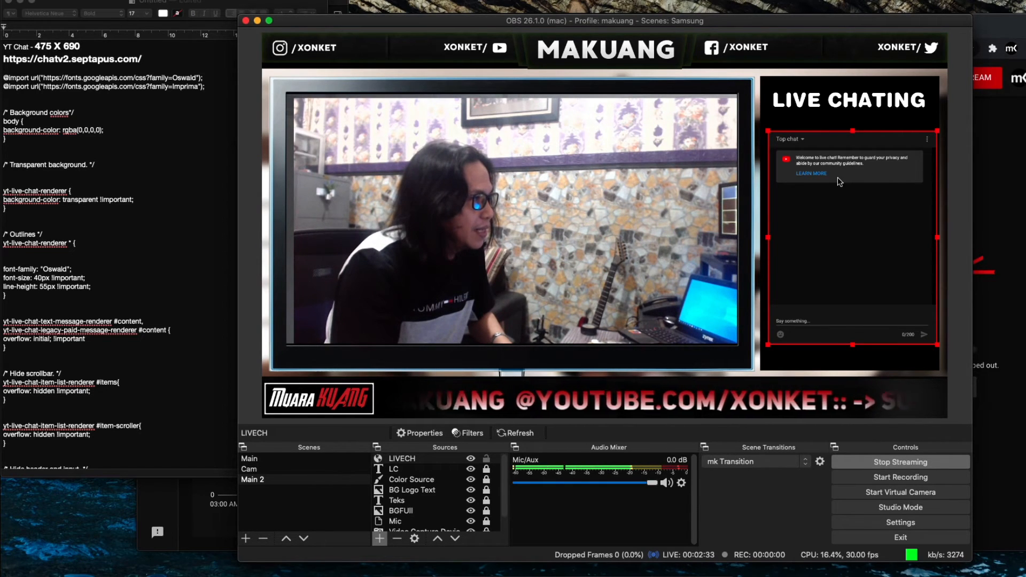
Step: Open the LIVECH source's properties at its Custom CSS and copy the complete chat CSS code from the notes document
left_click(415, 540)
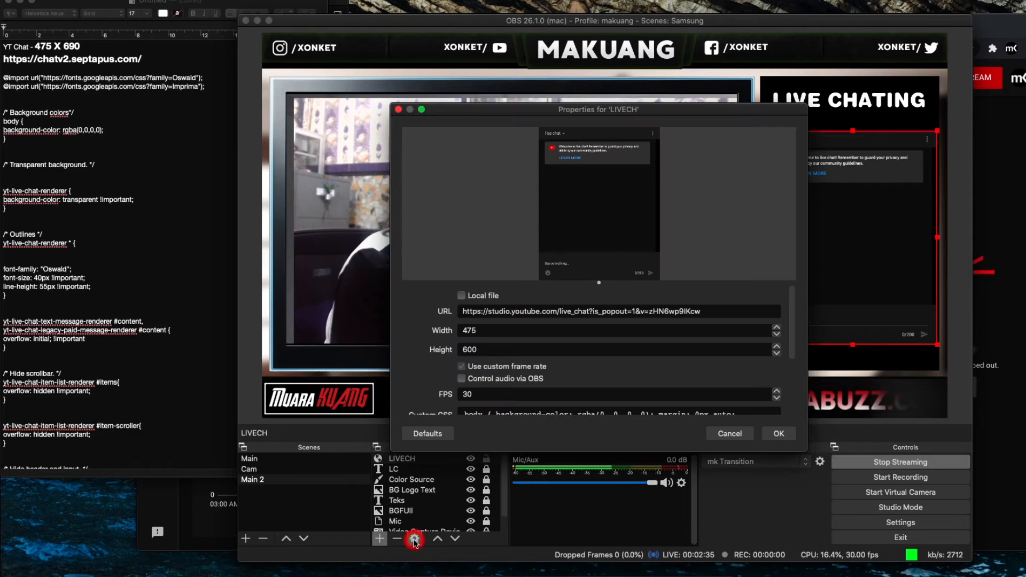
scroll(515, 347, "down", 5)
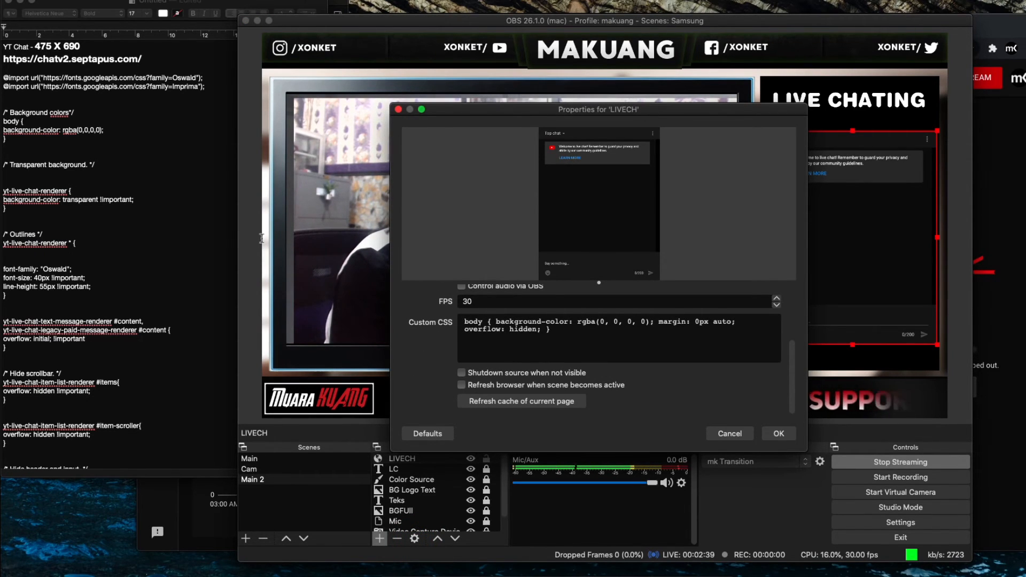
left_click(107, 178)
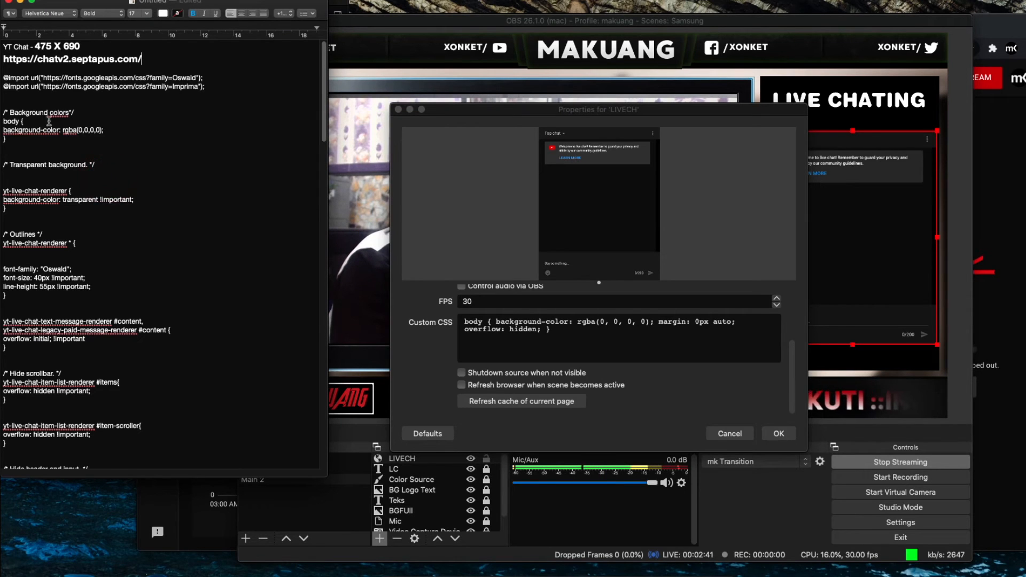
left_click_drag(4, 77, 8, 208)
scroll(114, 203, "down", 10)
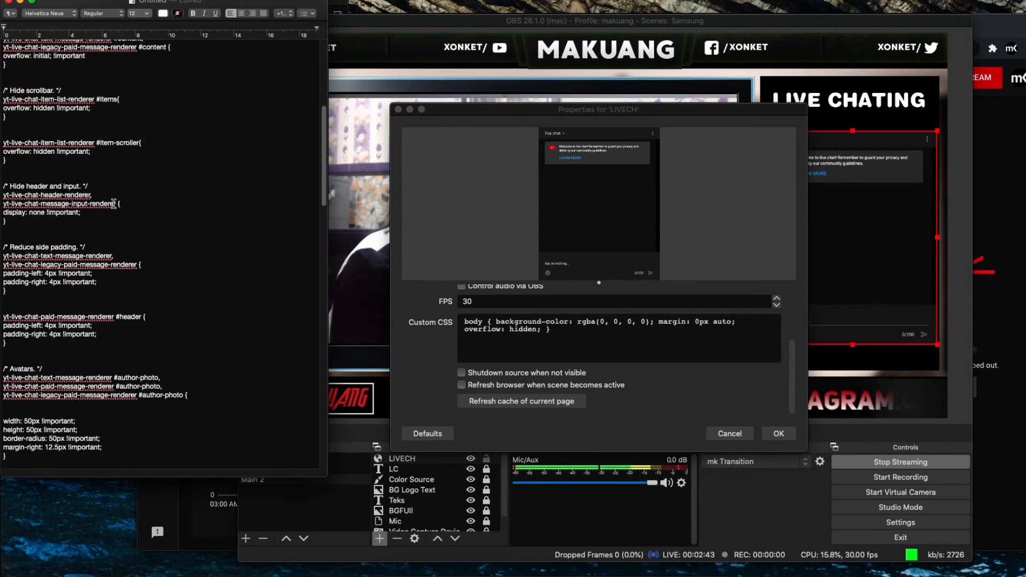
left_click_drag(323, 142, 313, 410)
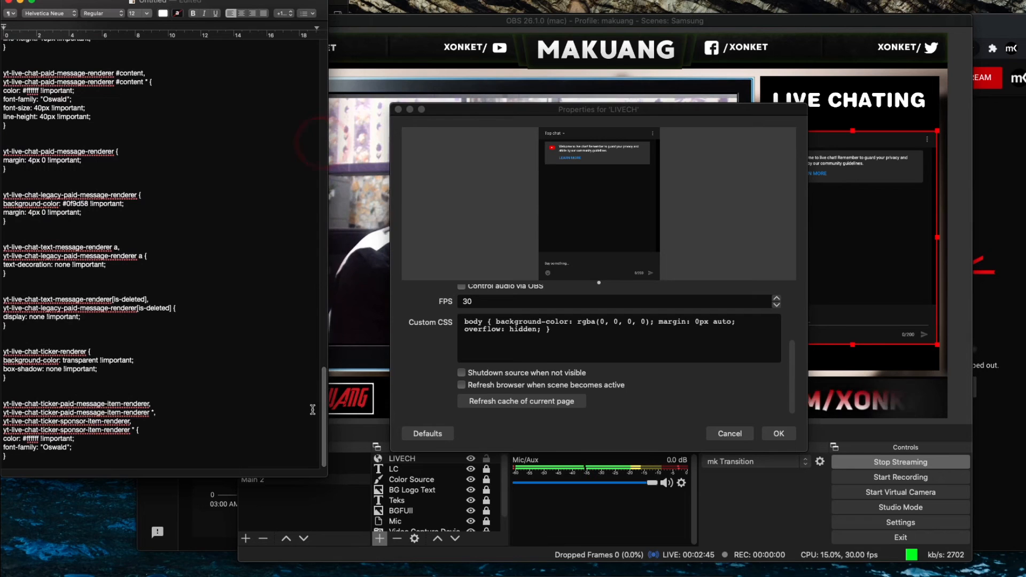
left_click(22, 458, "shift")
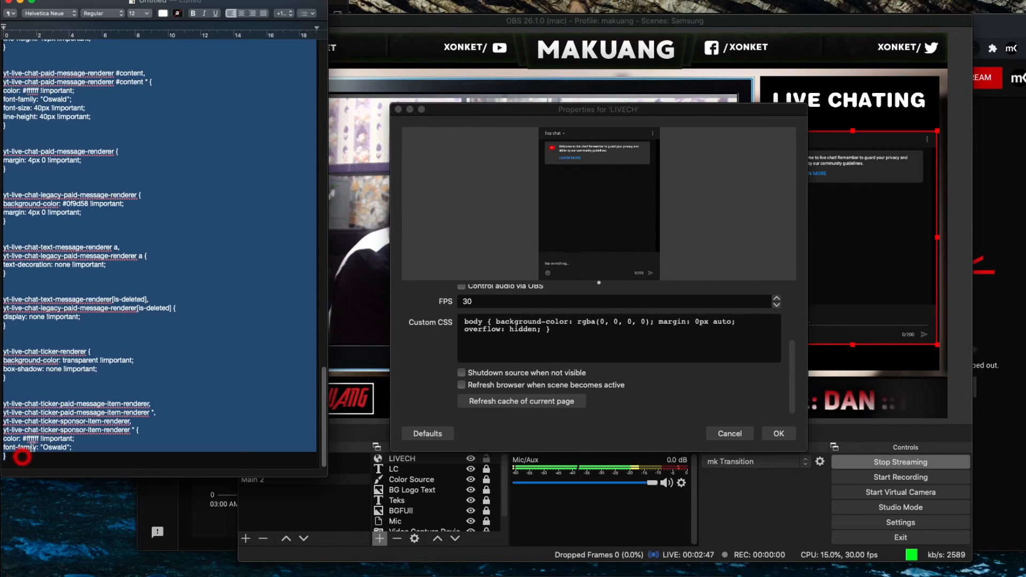
right_click(61, 420)
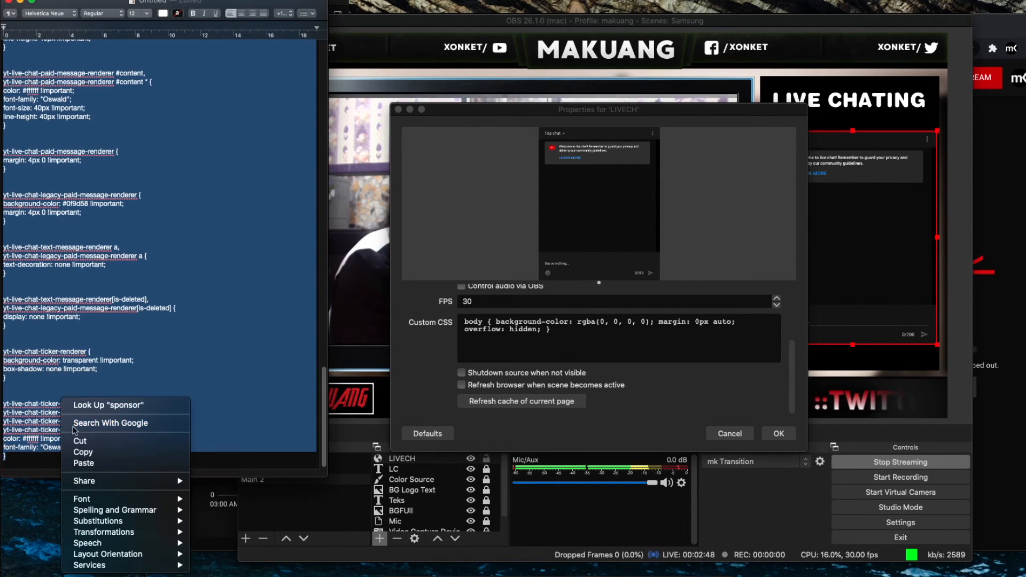
left_click(105, 451)
Step: Replace the LIVECH source's default Custom CSS with the copied code, put the notes document away and confirm the properties
left_click(581, 331)
triple_click(604, 335)
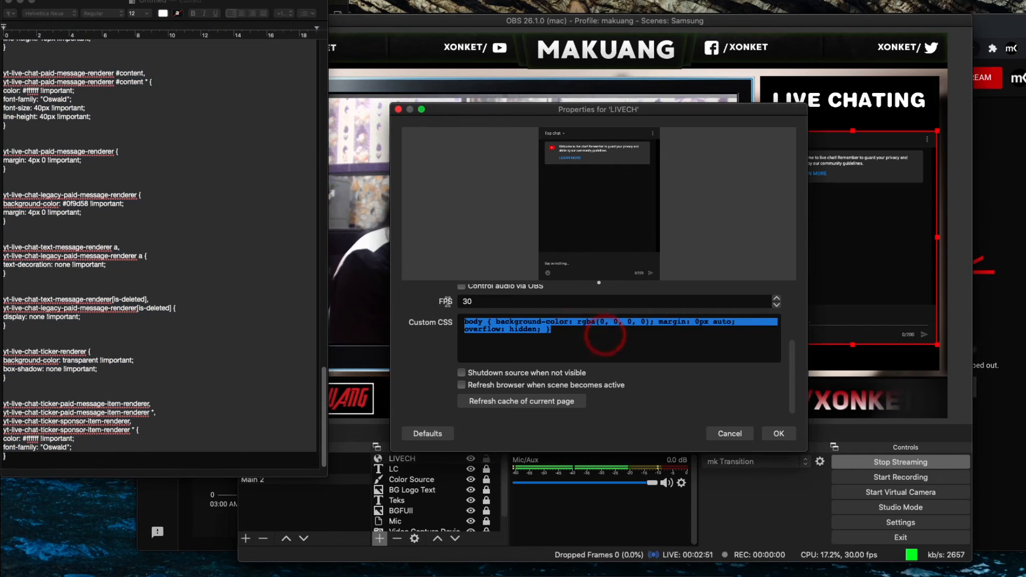
key("super+v")
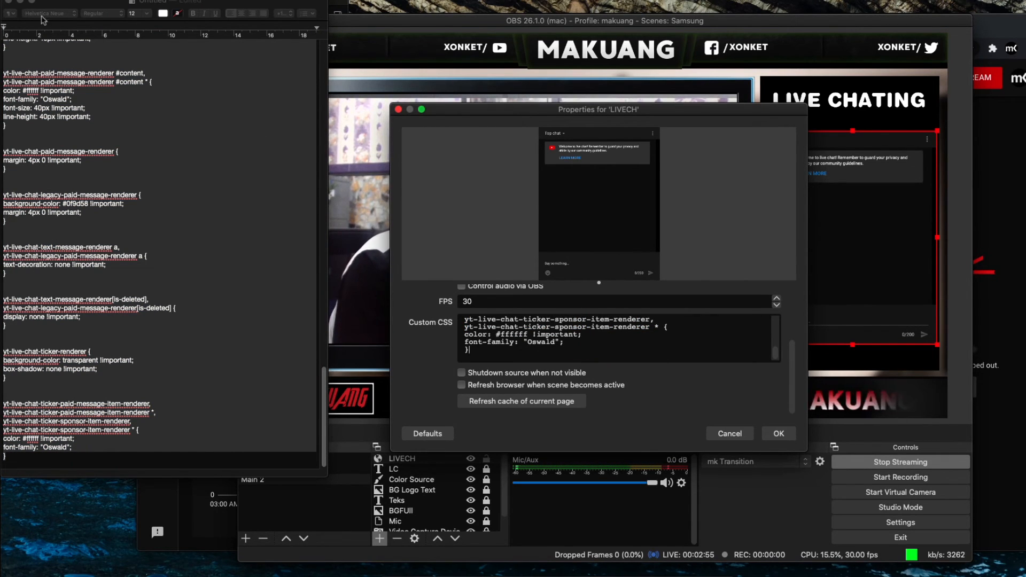
left_click(19, 2)
left_click(779, 434)
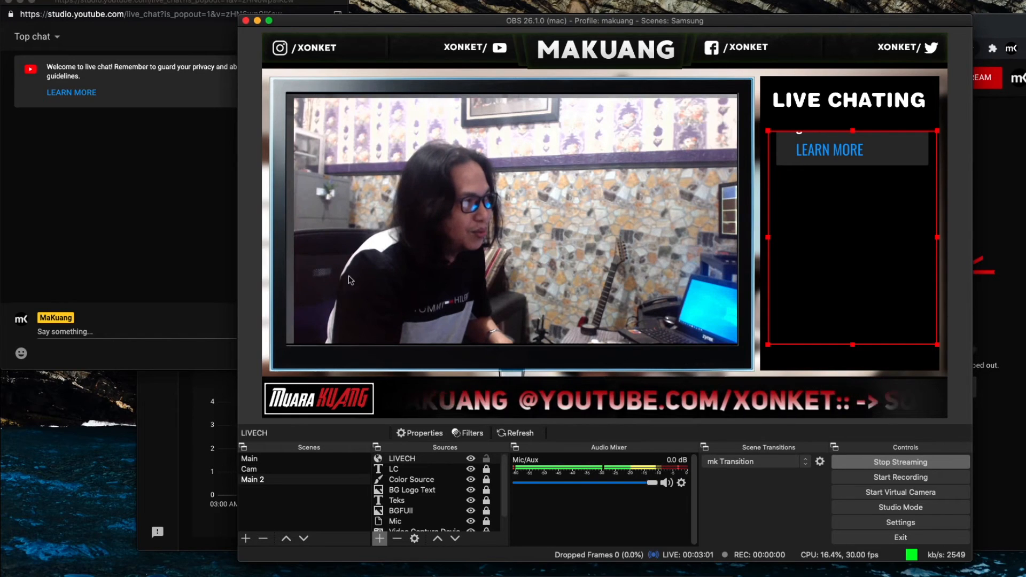
Step: Send the message TEST in the popped-out YouTube live chat
left_click(85, 333)
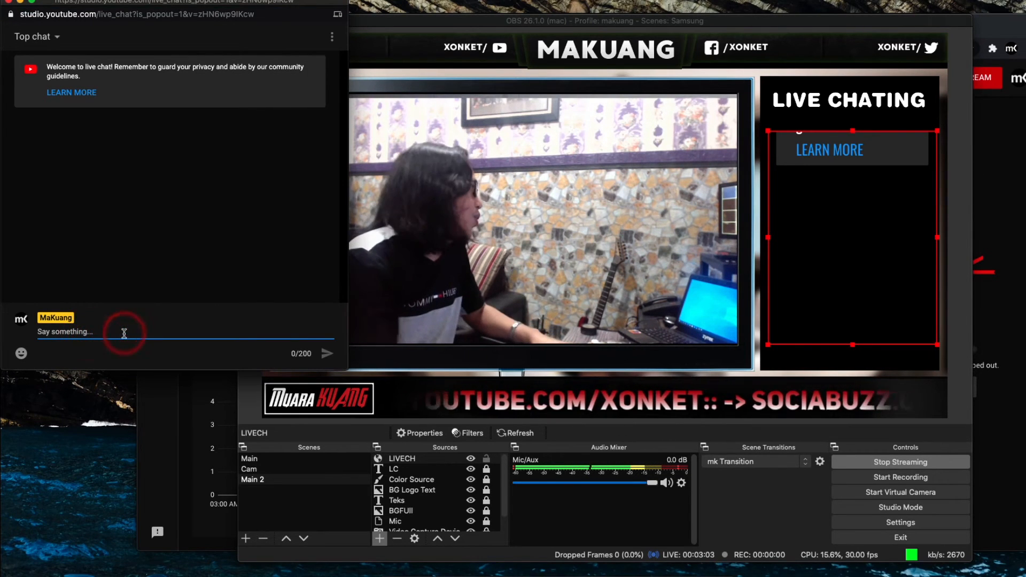
type("TEST")
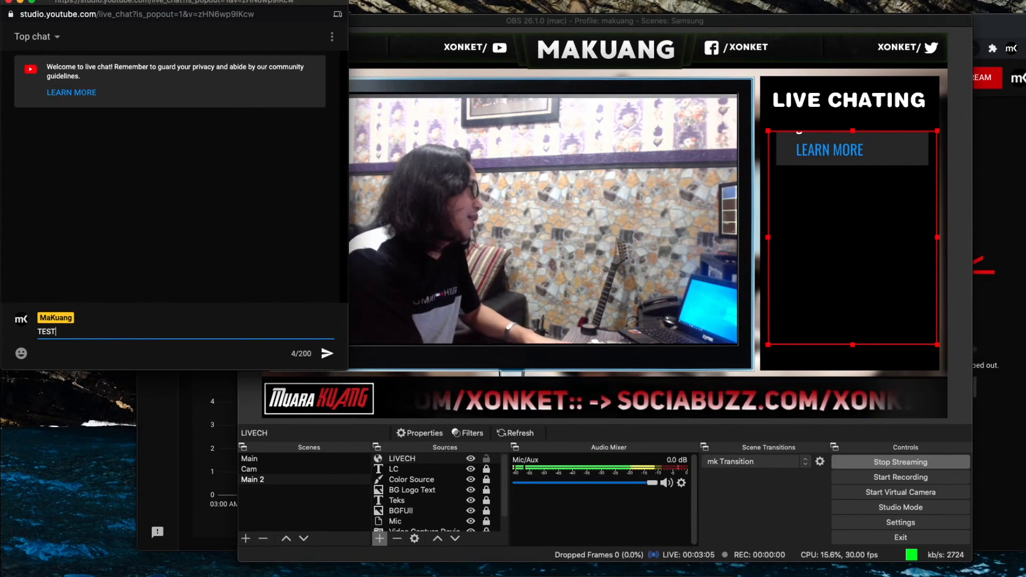
key("Return")
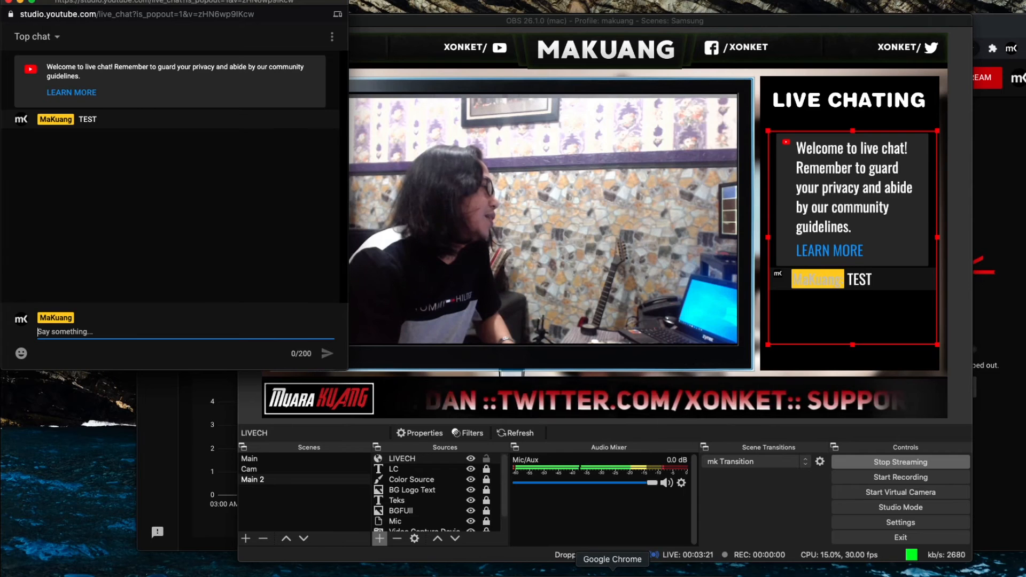
Step: Switch to Chrome and review the Chat v2.0 Style Generator at chatv2.septapus.com, from its font settings down to the CSS output
left_click(612, 573)
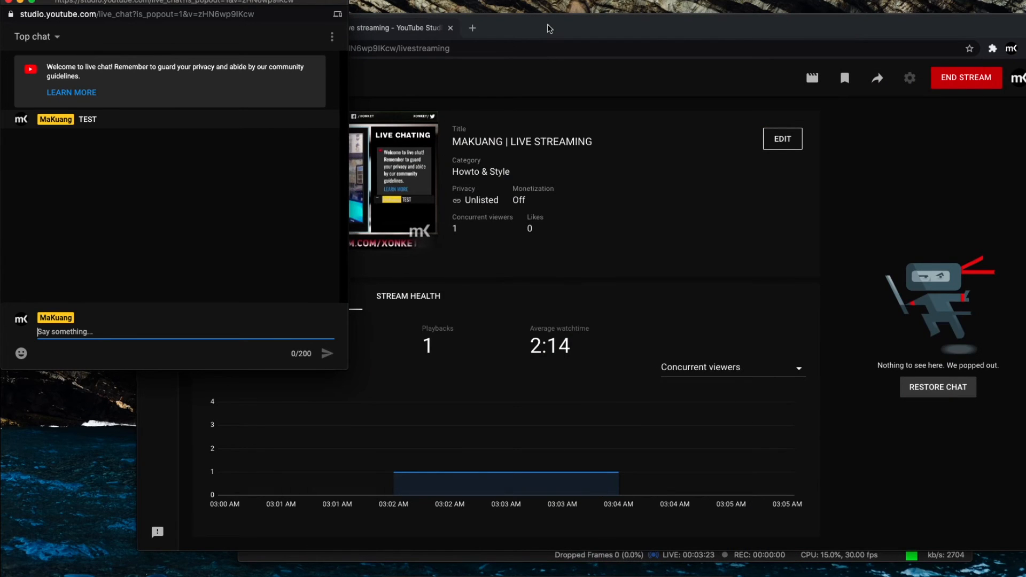
left_click(550, 28)
left_click(270, 33)
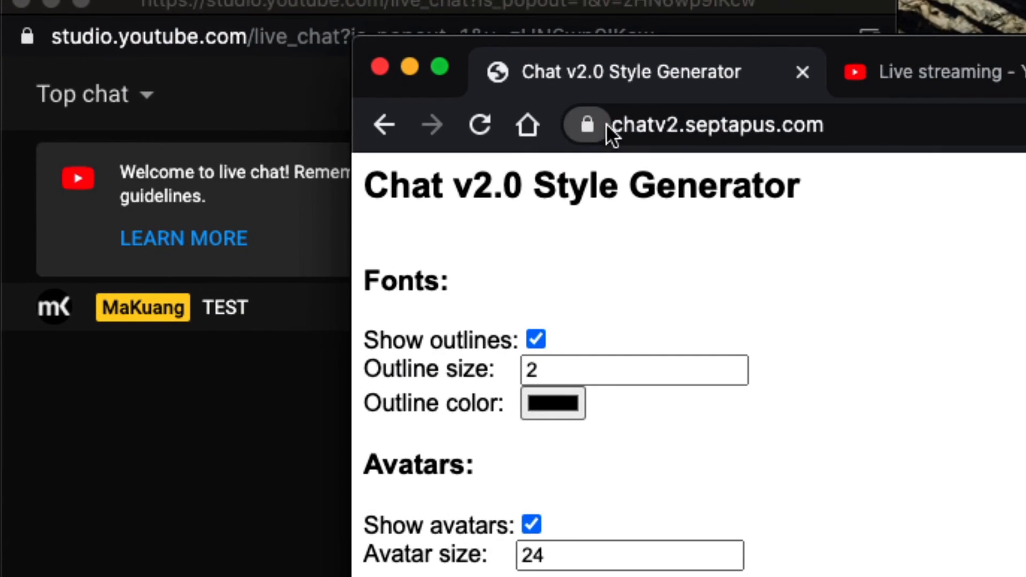
left_click(236, 49)
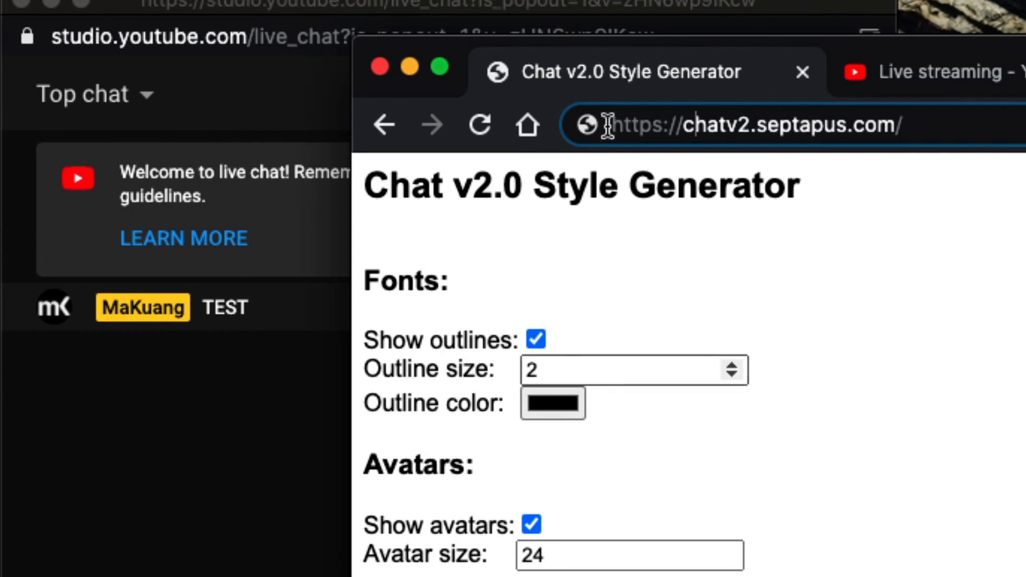
scroll(634, 369, "down", 1)
scroll(606, 123, "down", 2)
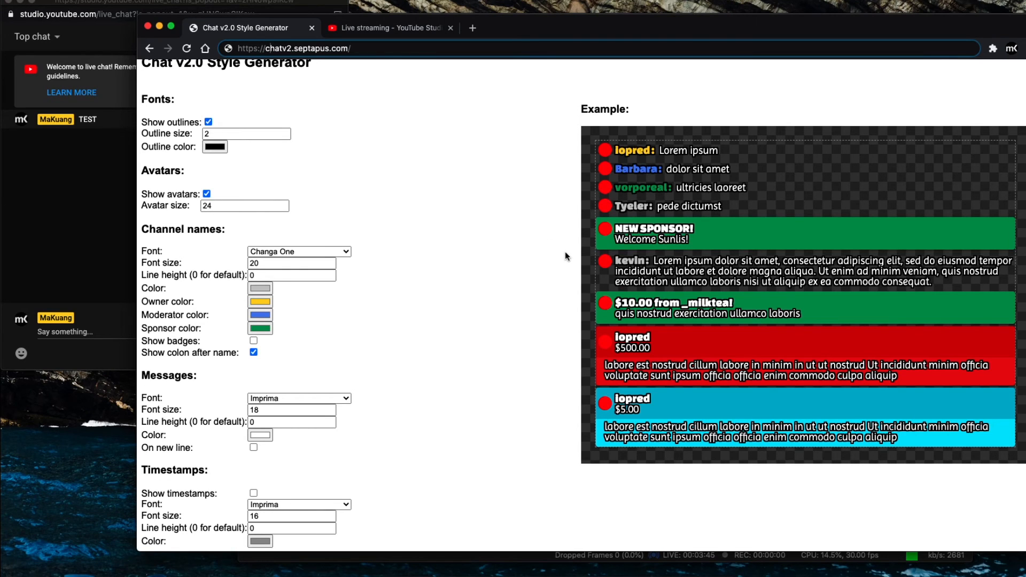
scroll(566, 252, "down", 3)
scroll(566, 252, "down", 3)
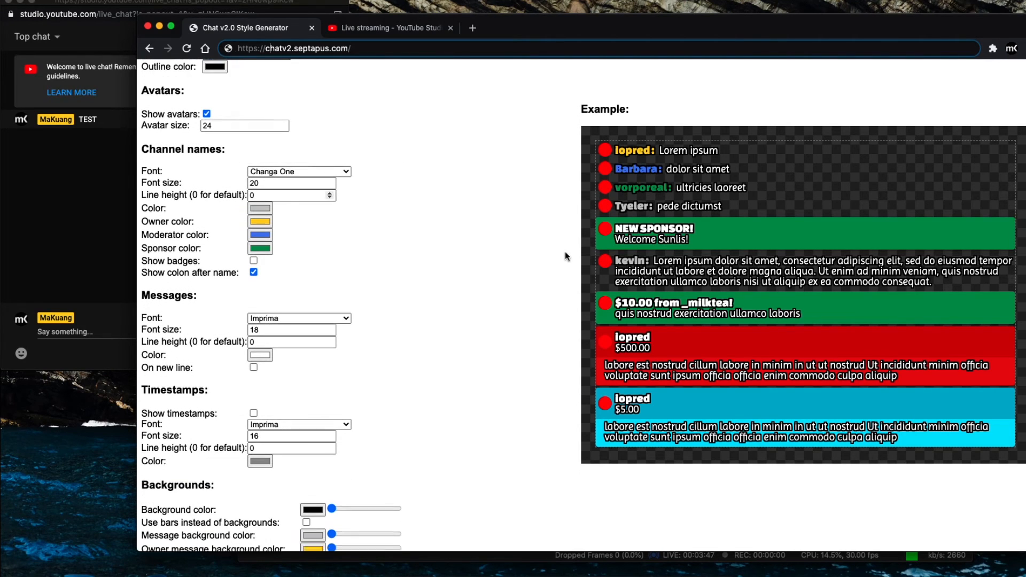
scroll(508, 301, "down", 15)
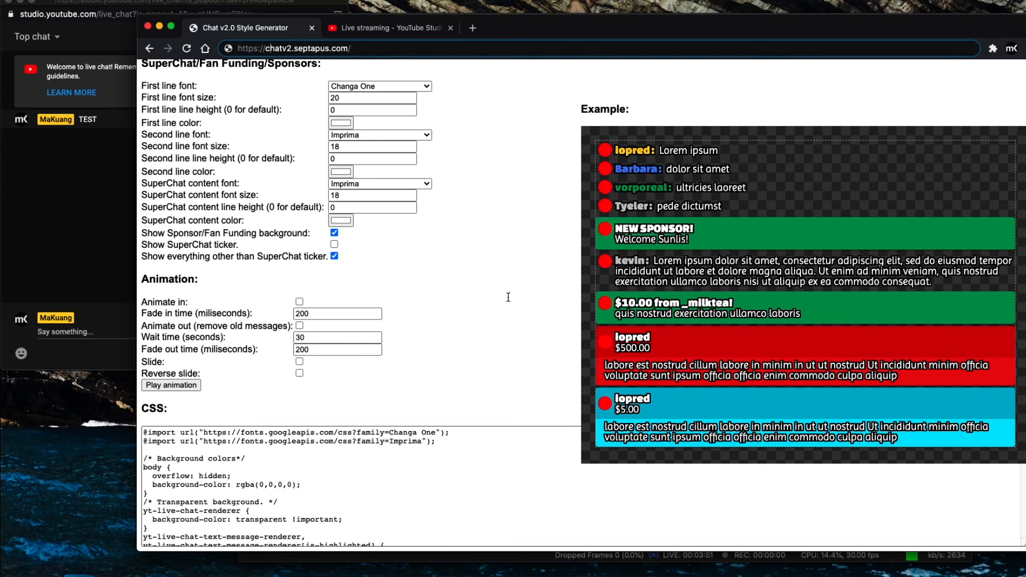
Step: Examine the generated CSS code through to its end, and check the Custom CSS field in the LIVECH source's properties in OBS
left_click(146, 433)
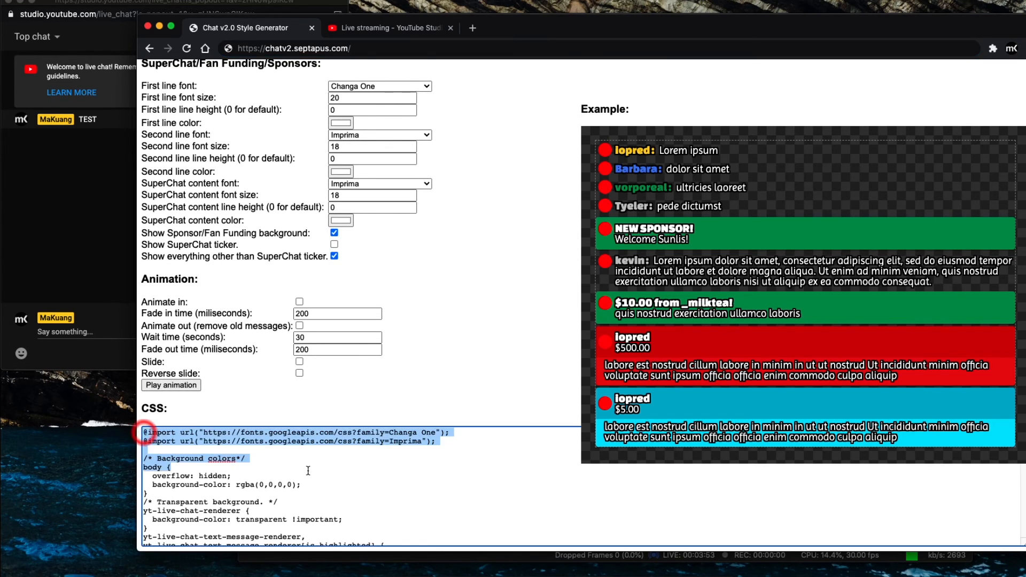
scroll(309, 470, "down", 10)
scroll(309, 471, "down", 10)
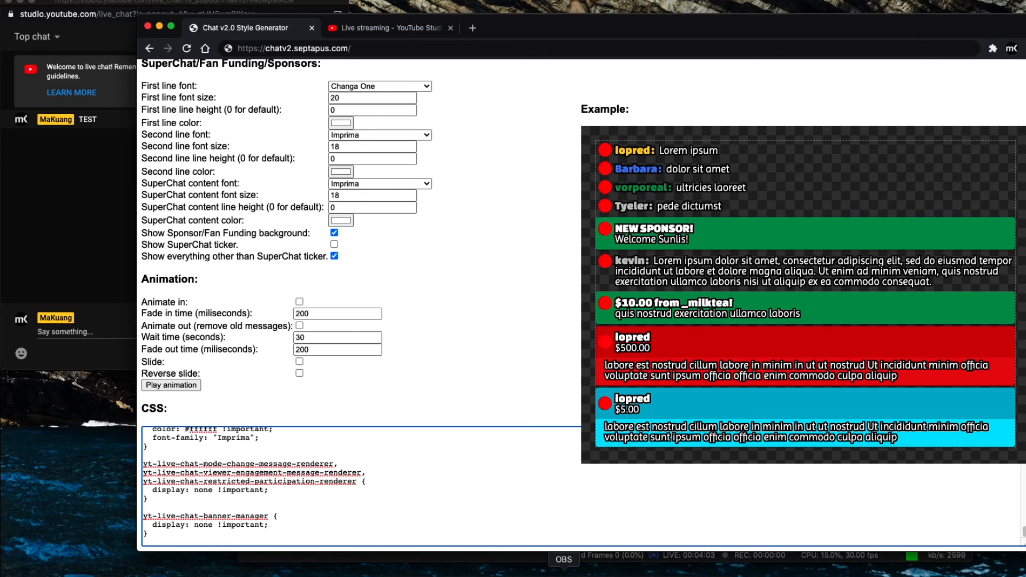
left_click(564, 572)
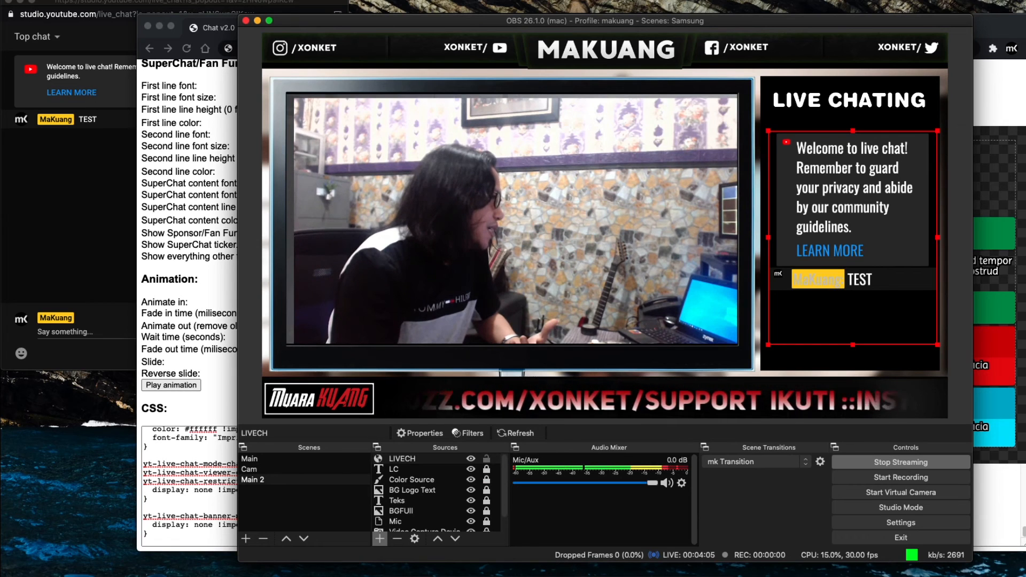
left_click(415, 538)
scroll(554, 364, "down", 10)
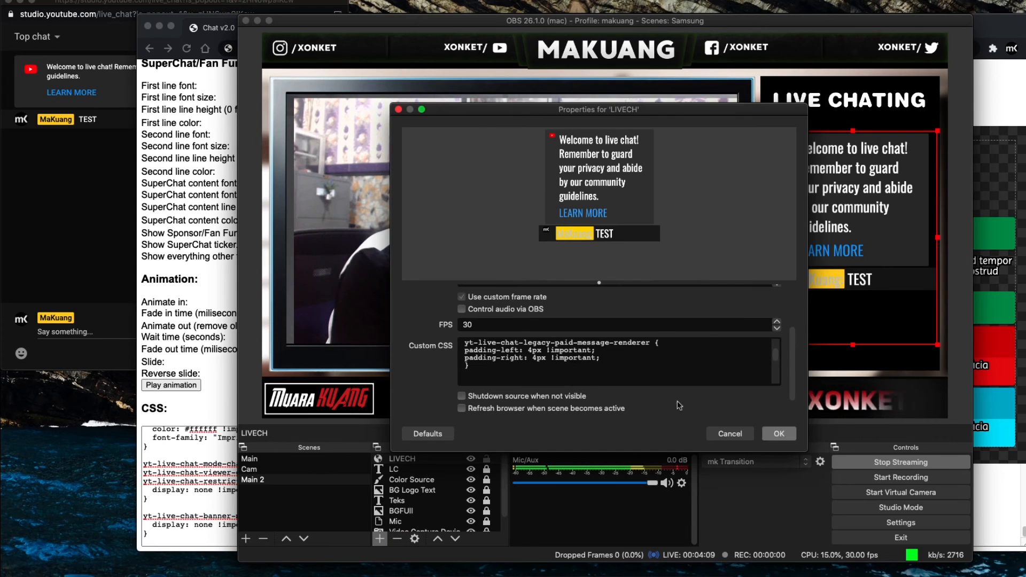
key("Return")
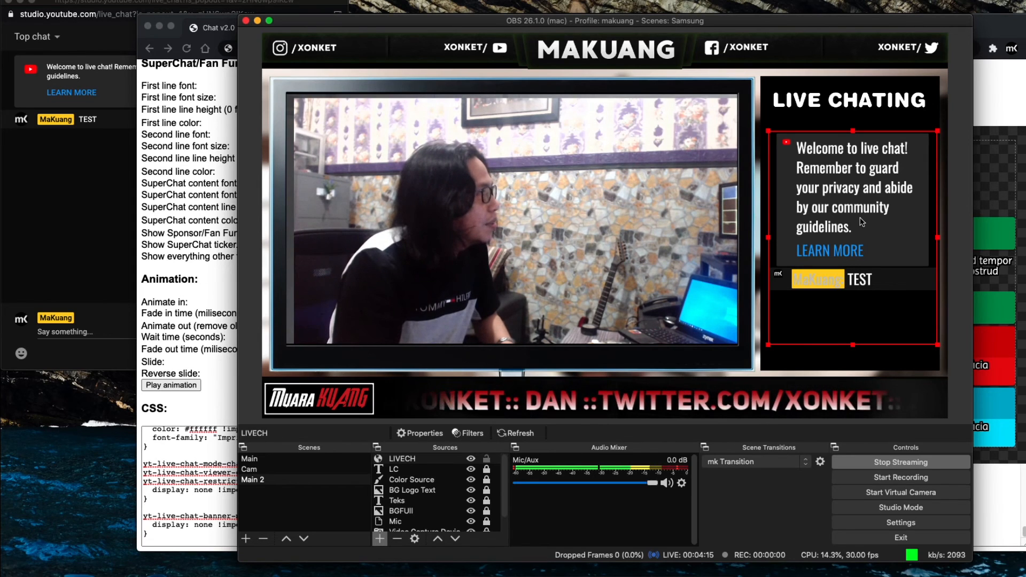
Step: Look over the style generator's settings again, from backgrounds back up to fonts, and return to OBS
left_click(216, 315)
scroll(444, 276, "up", 5)
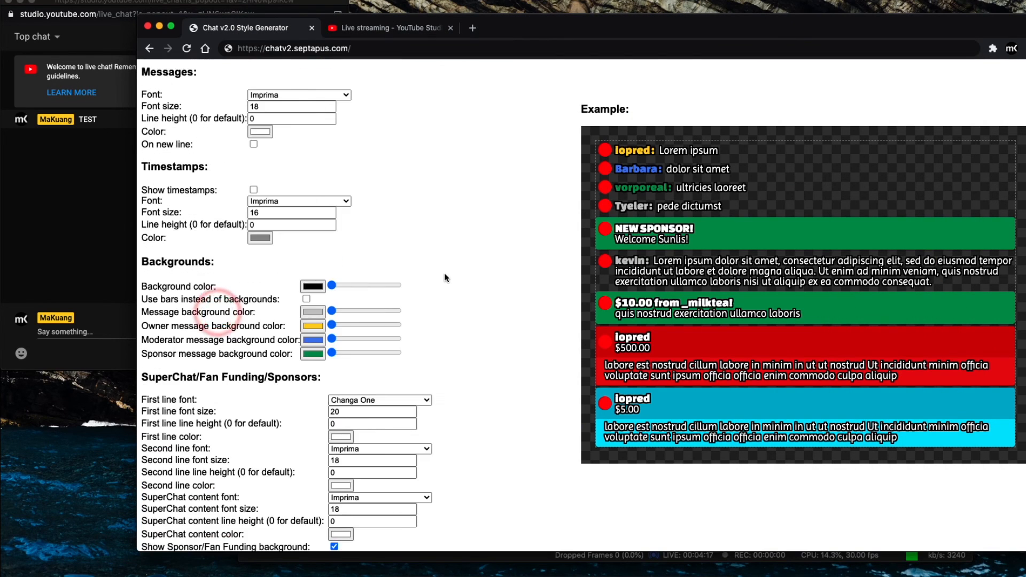
scroll(445, 275, "up", 5)
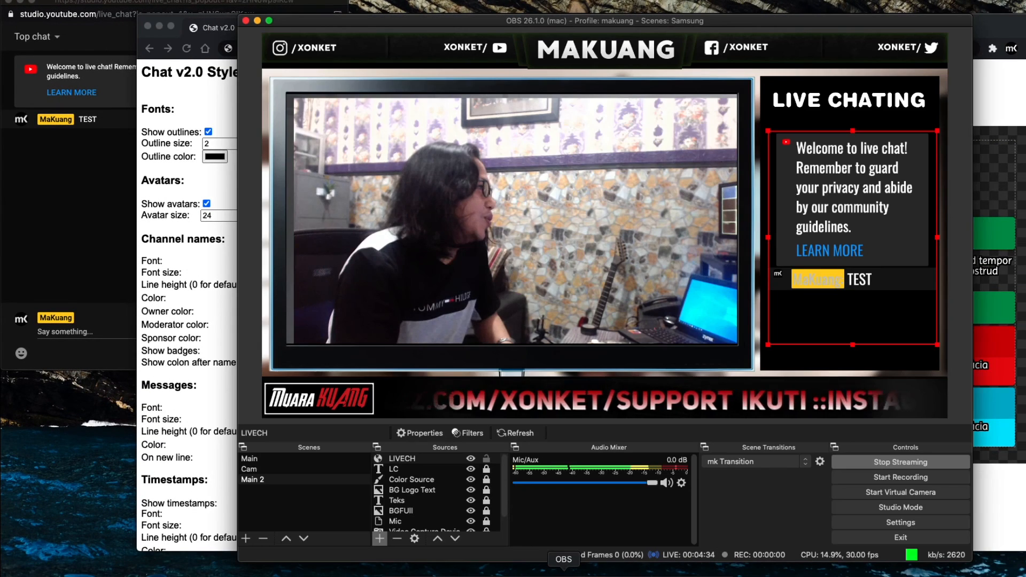
left_click(413, 556)
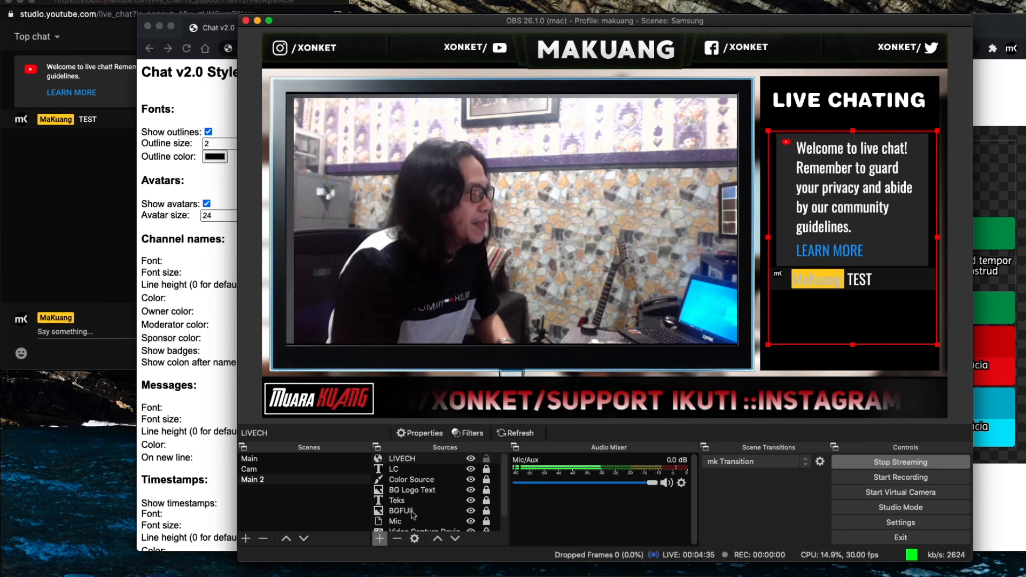
Step: Send the message LIKE in the popped-out YouTube live chat
left_click(80, 332)
type("LIKE")
key("Return")
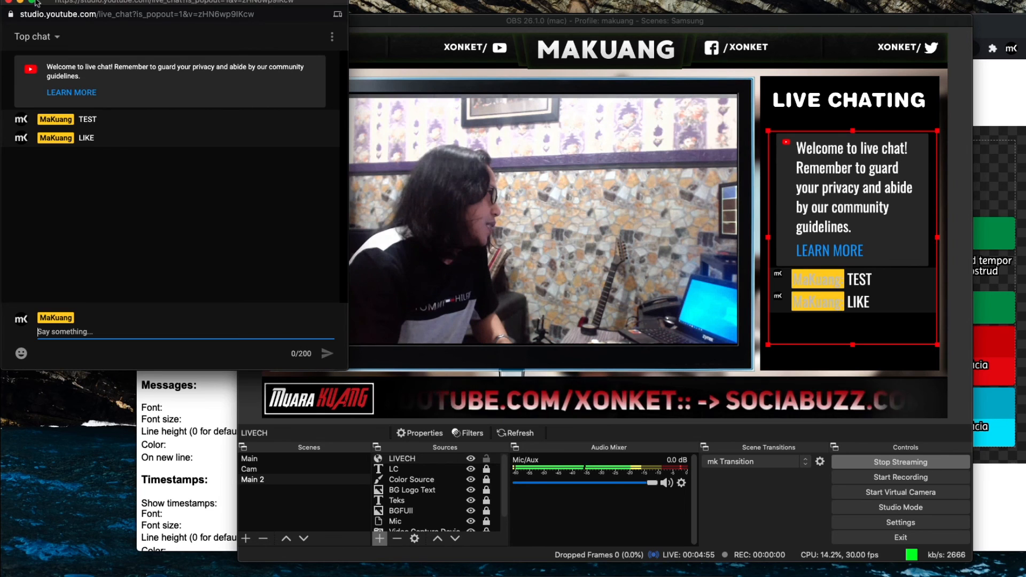
Step: Close the popped-out chat and minimize the browser window, and move the LIVECH overlay slightly up towards the LIVE CHATING heading
left_click_drag(83, 2, 156, 53)
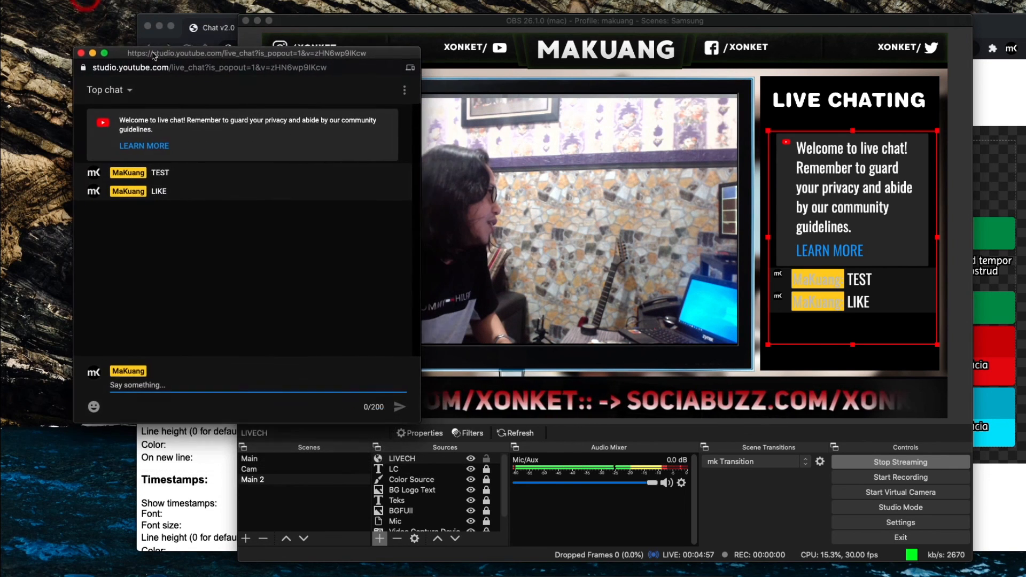
left_click(82, 53)
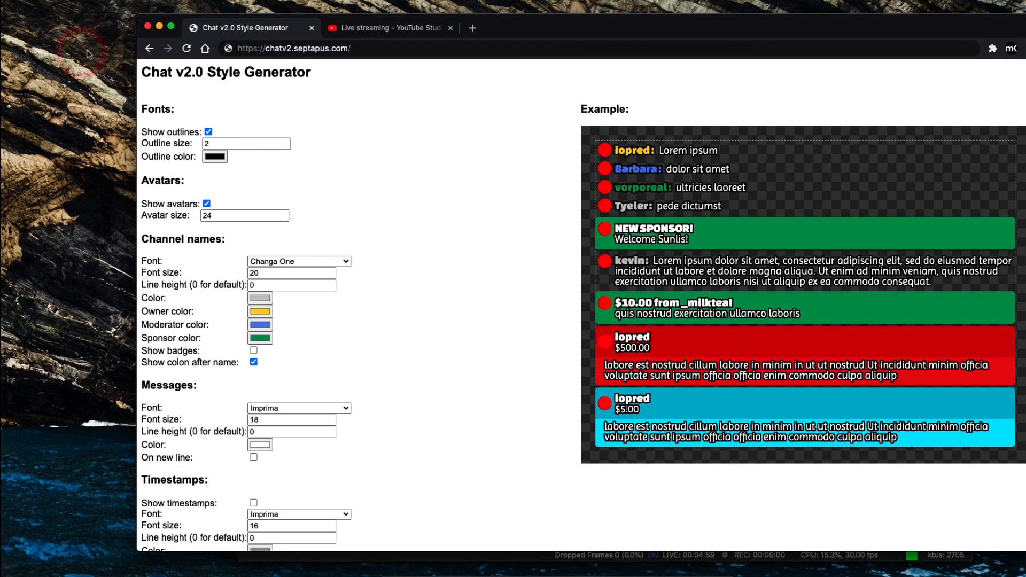
left_click(159, 27)
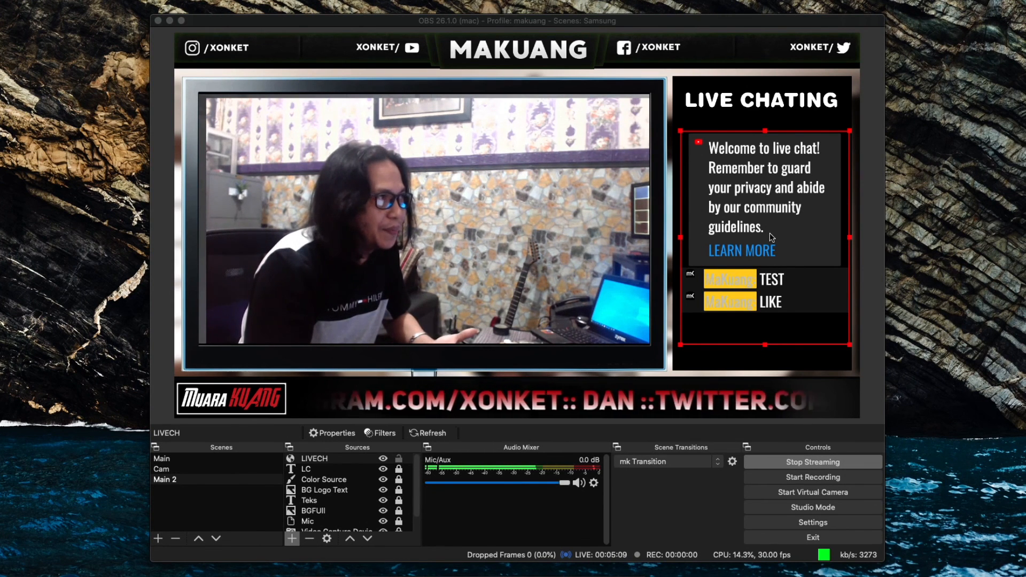
left_click_drag(771, 237, 769, 218)
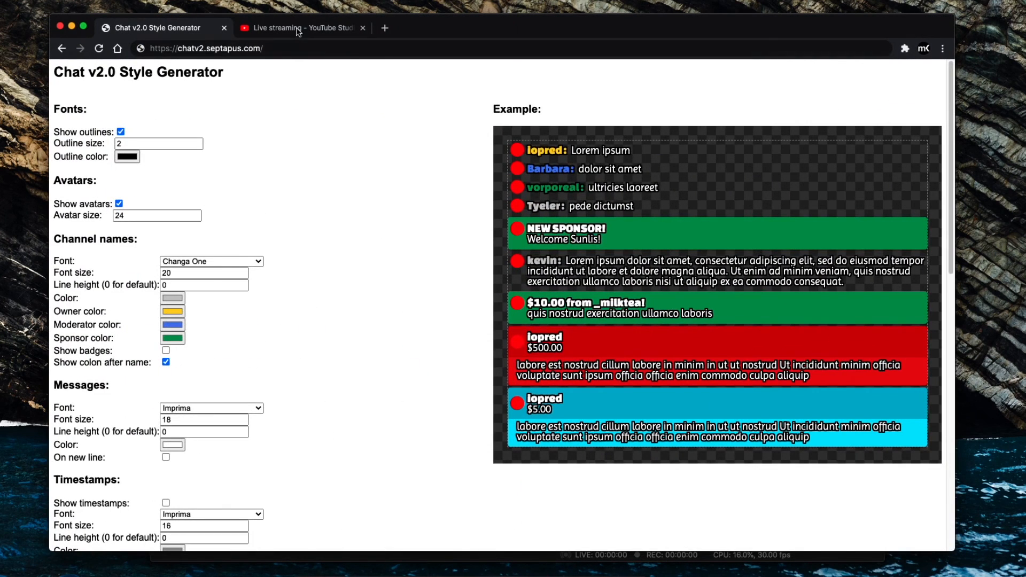
Step: End the MAKUANG | LIVE STREAMING broadcast in YouTube Studio, confirm ending it, and switch back to OBS
left_click(298, 29)
left_click(870, 69)
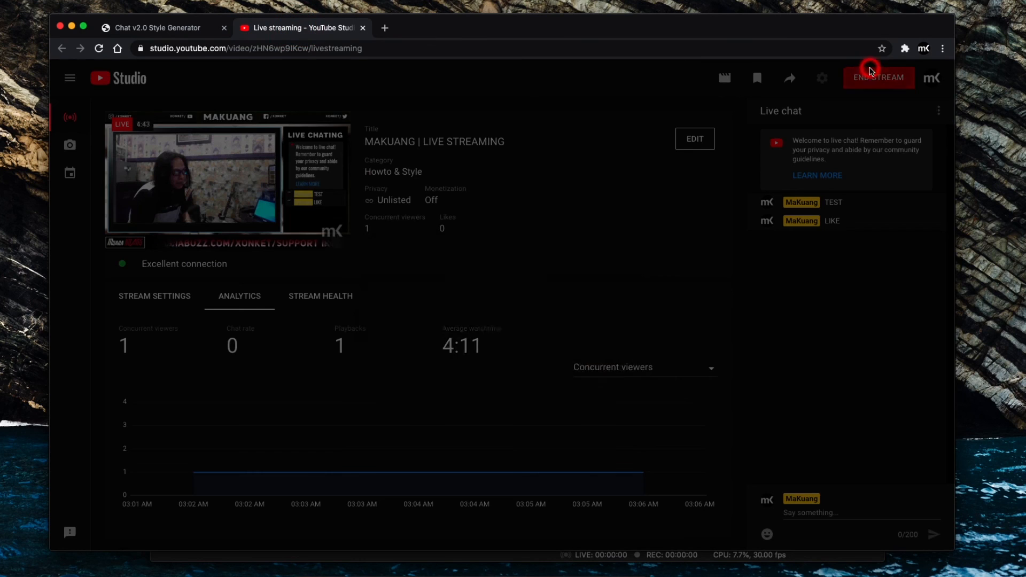
left_click(607, 352)
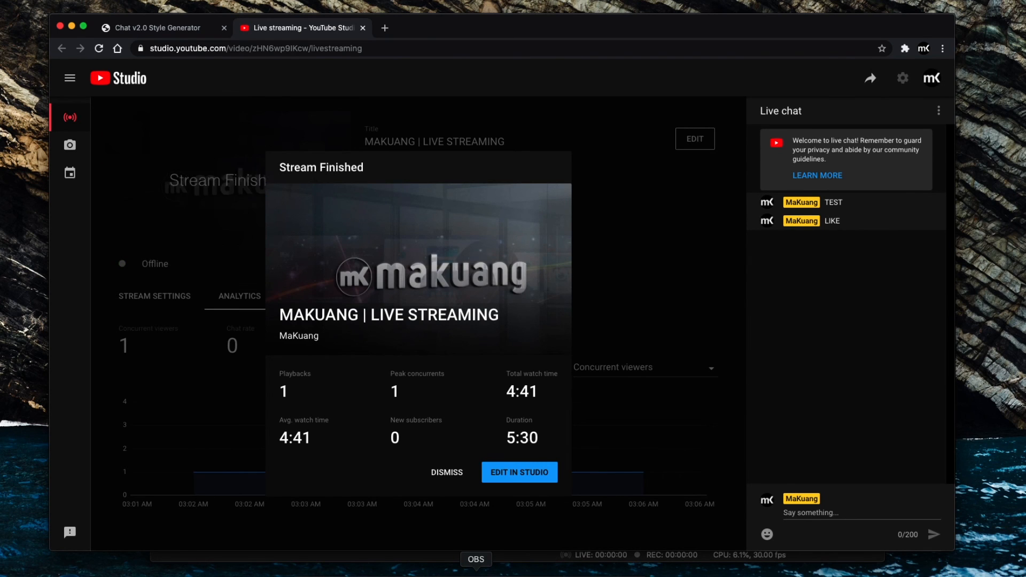
left_click(476, 572)
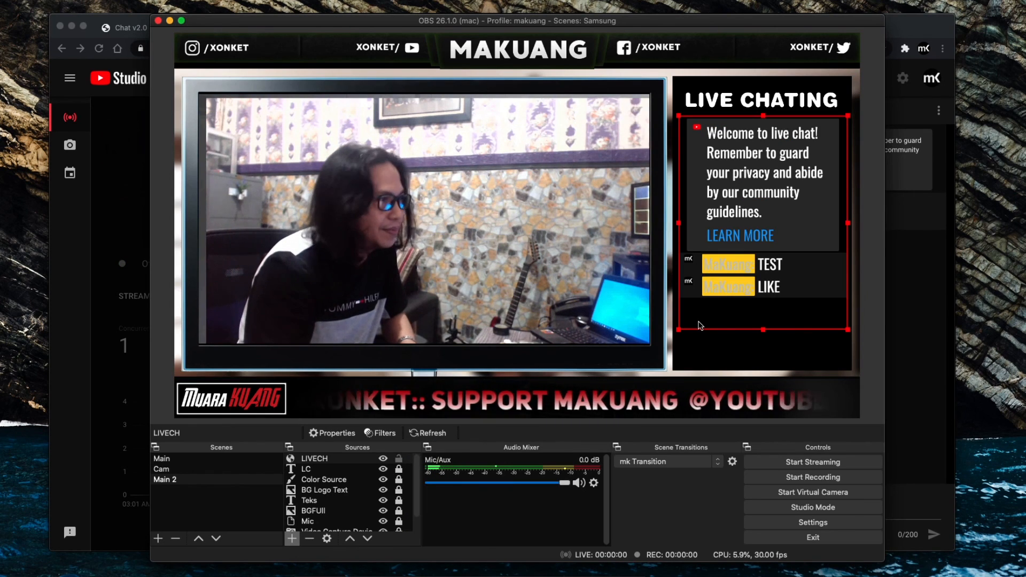